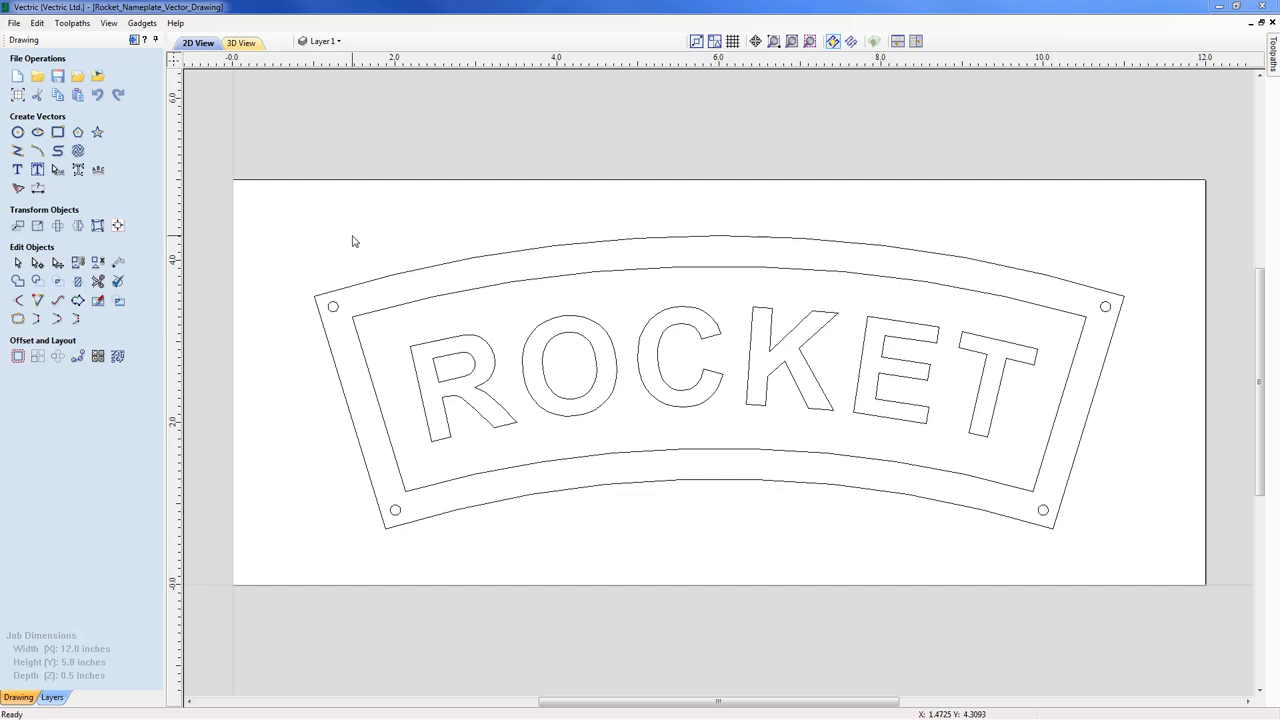
Create a new single-sided job 12 inches wide, 5 inches high and 0.5 inches thick.
{"action": "left_click", "coordinate": [14, 23]}
{"action": "left_click", "coordinate": [33, 38]}
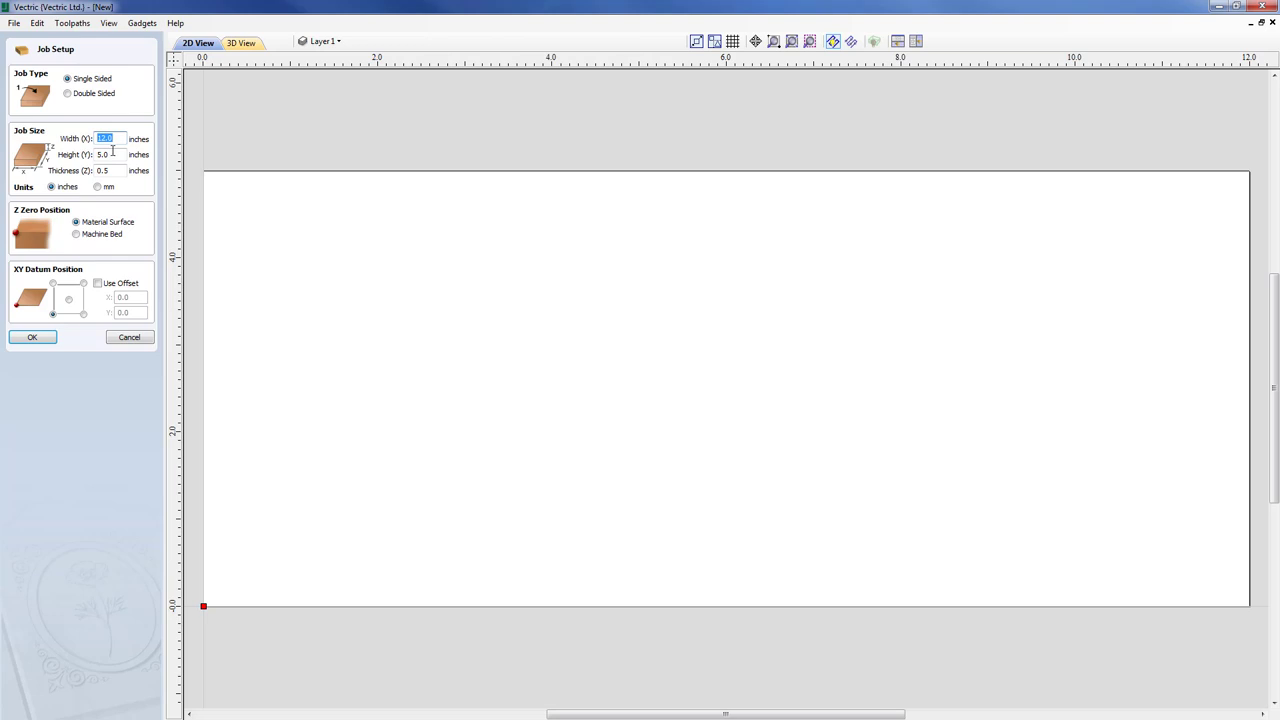
{"action": "key", "text": "Tab"}
{"action": "left_click", "coordinate": [108, 171]}
{"action": "left_click", "coordinate": [45, 339]}
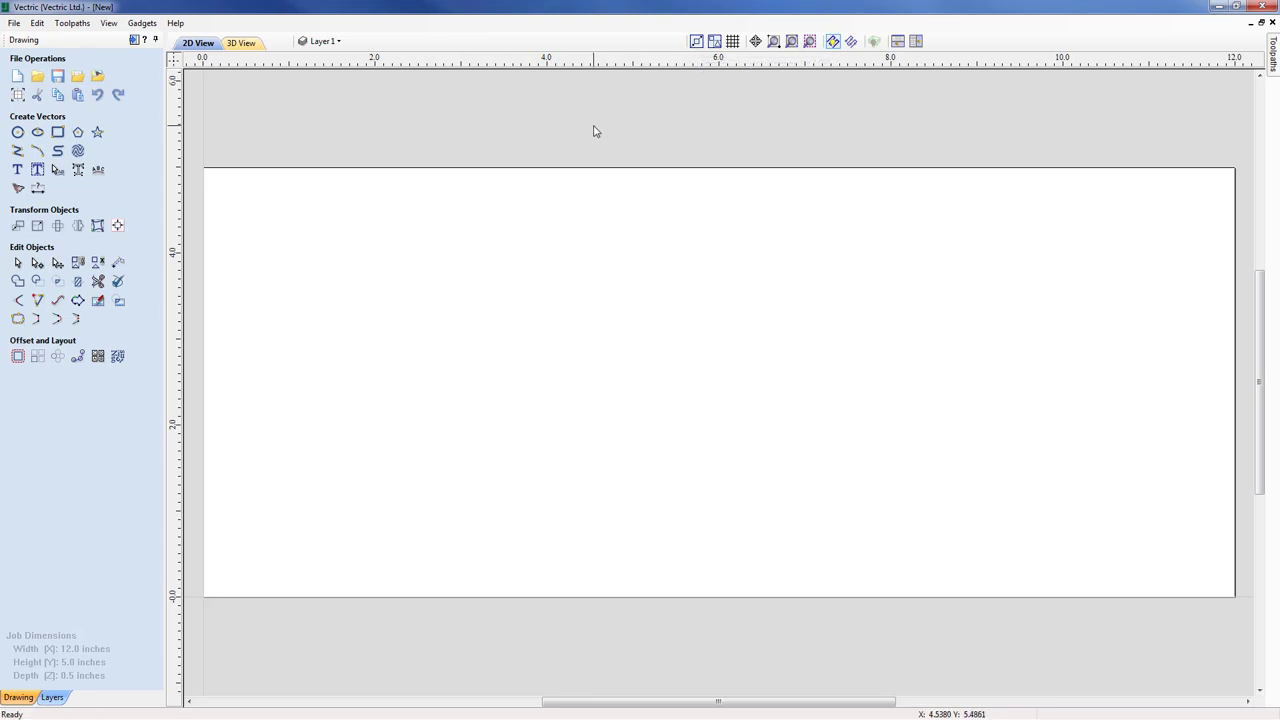
Draw a three-point arc about 8.3 inches wide and 0.62 inches high across the upper part of the job.
{"action": "left_click", "coordinate": [40, 152]}
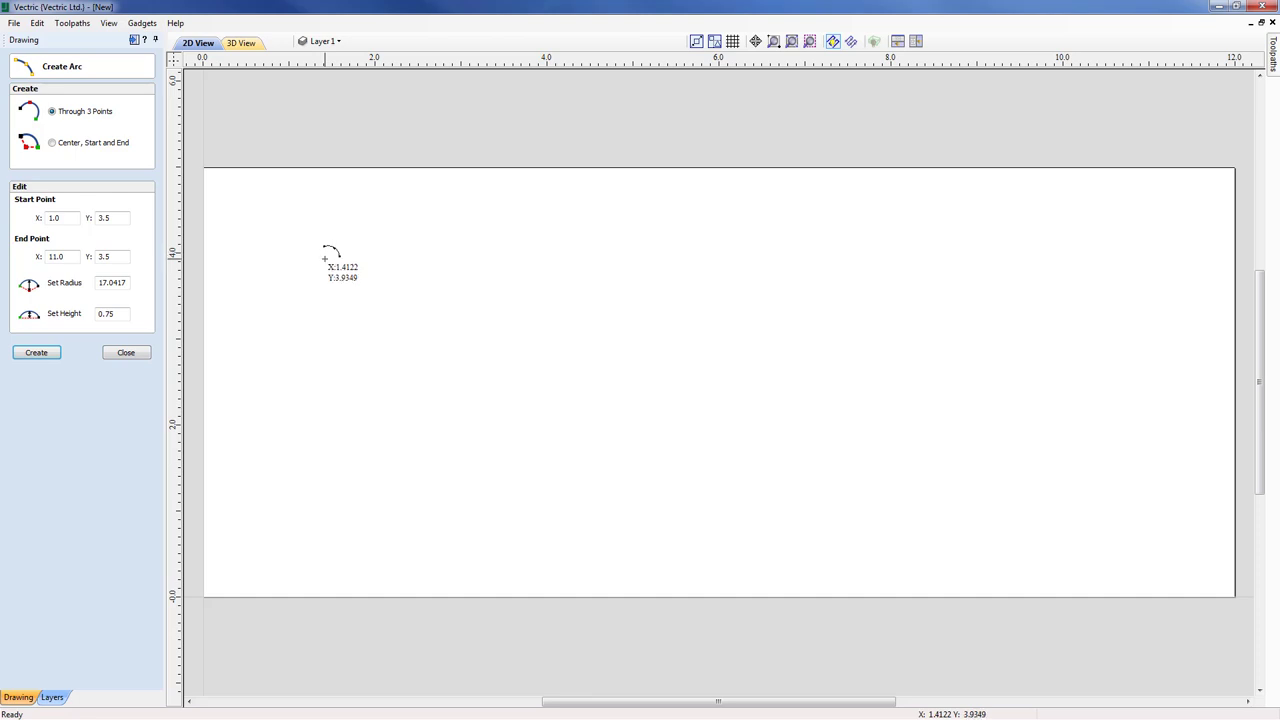
{"action": "left_click", "coordinate": [1039, 258]}
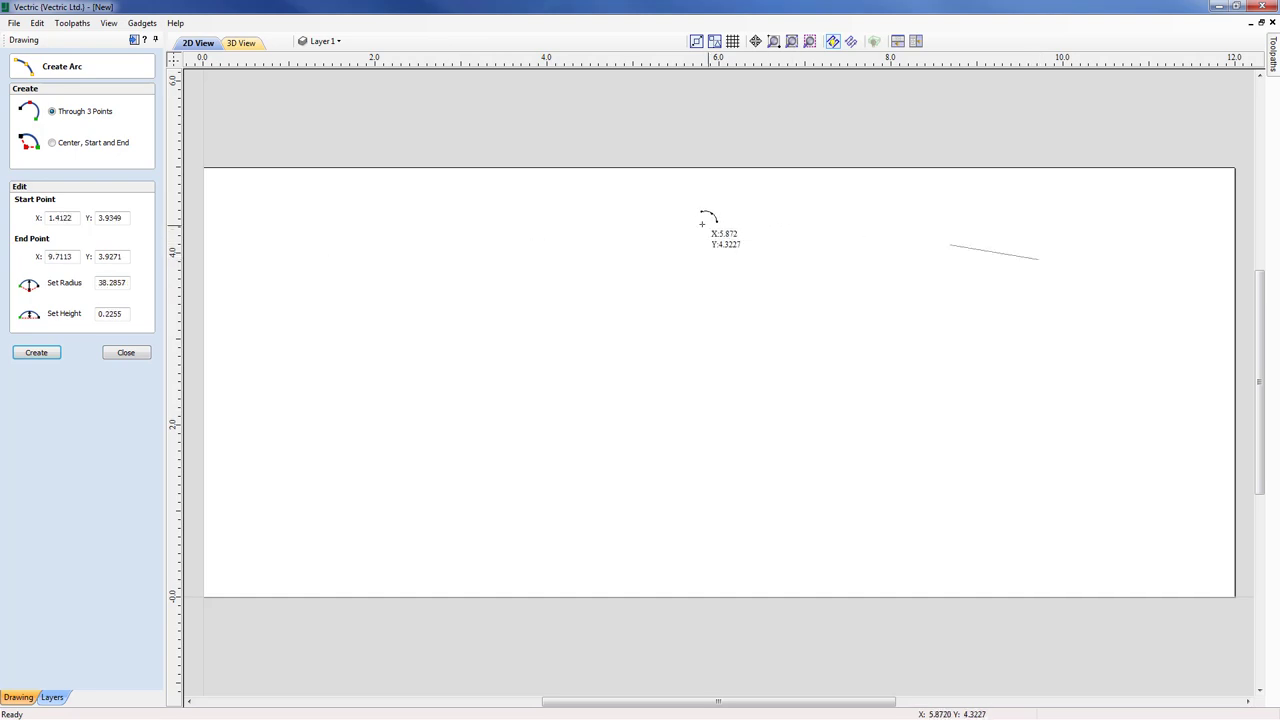
{"action": "left_click", "coordinate": [670, 203]}
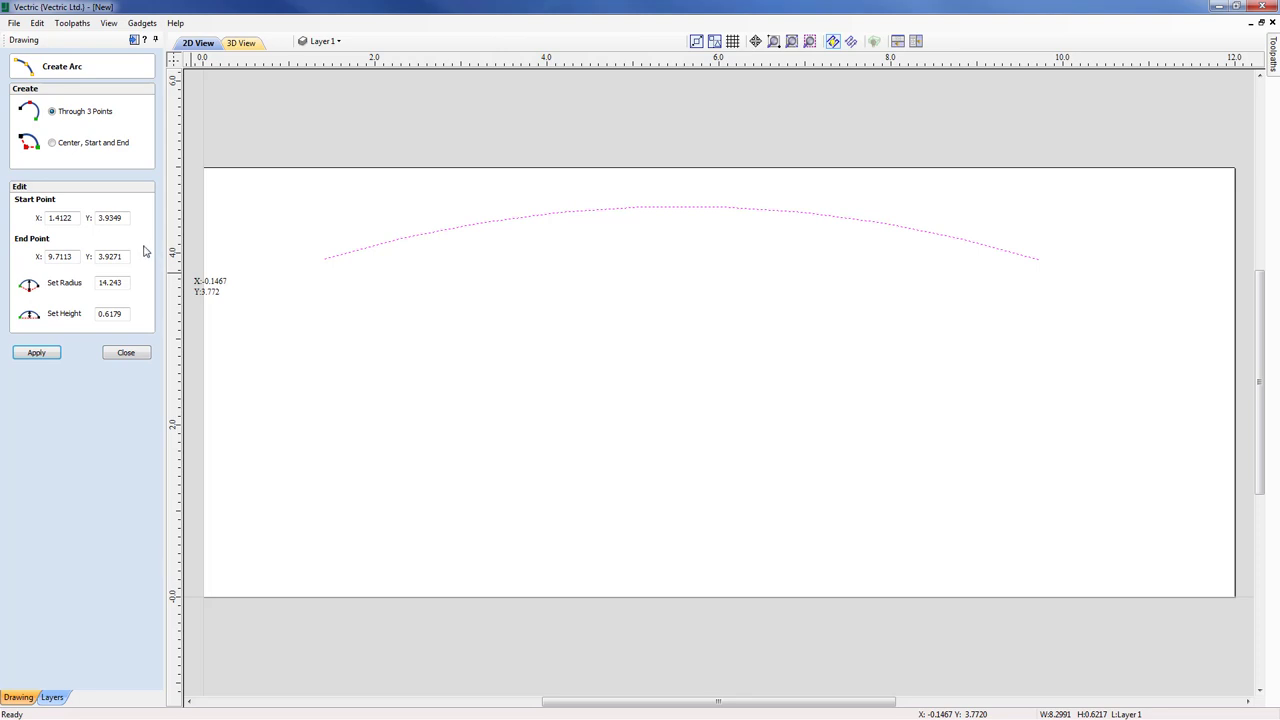
Set the arc's start point to X 1, Y 3.5 and its end point to X 11, Y 3.5.
{"action": "double_click", "coordinate": [74, 219]}
{"action": "type", "text": "1"}
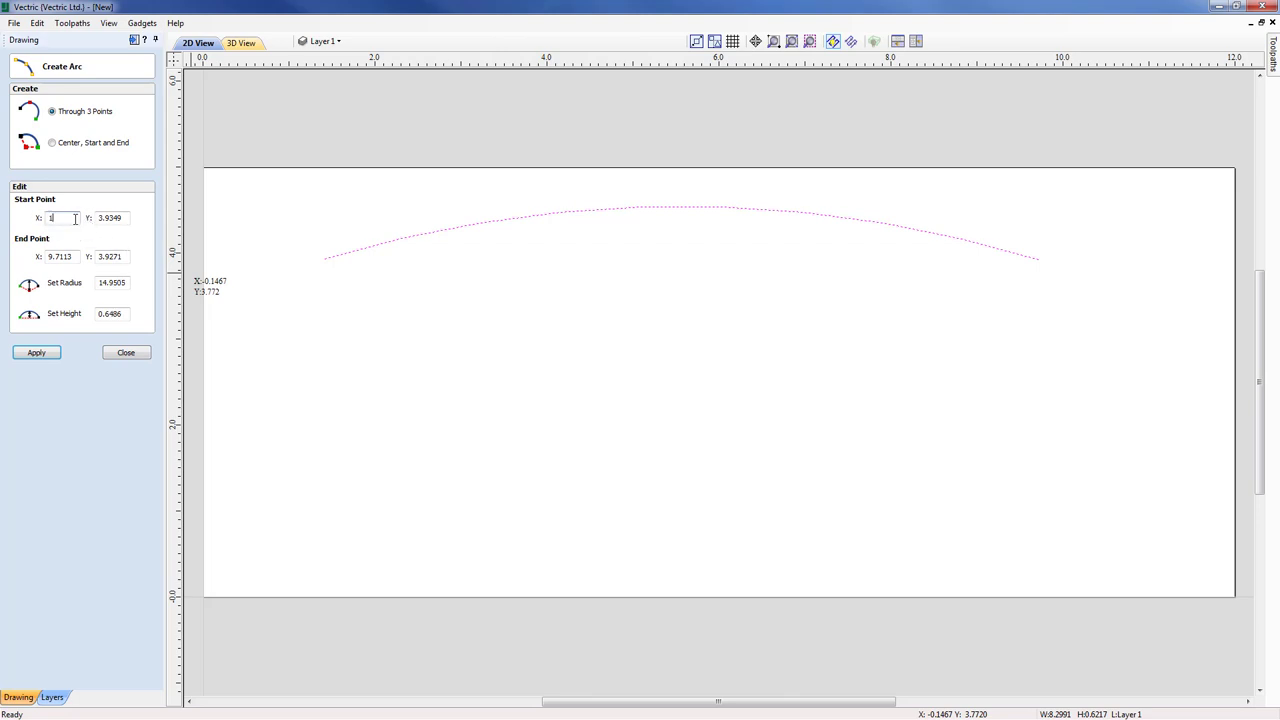
{"action": "double_click", "coordinate": [108, 218]}
{"action": "type", "text": "3.5"}
{"action": "double_click", "coordinate": [68, 256]}
{"action": "type", "text": "11"}
{"action": "double_click", "coordinate": [110, 256]}
{"action": "type", "text": "3.5"}
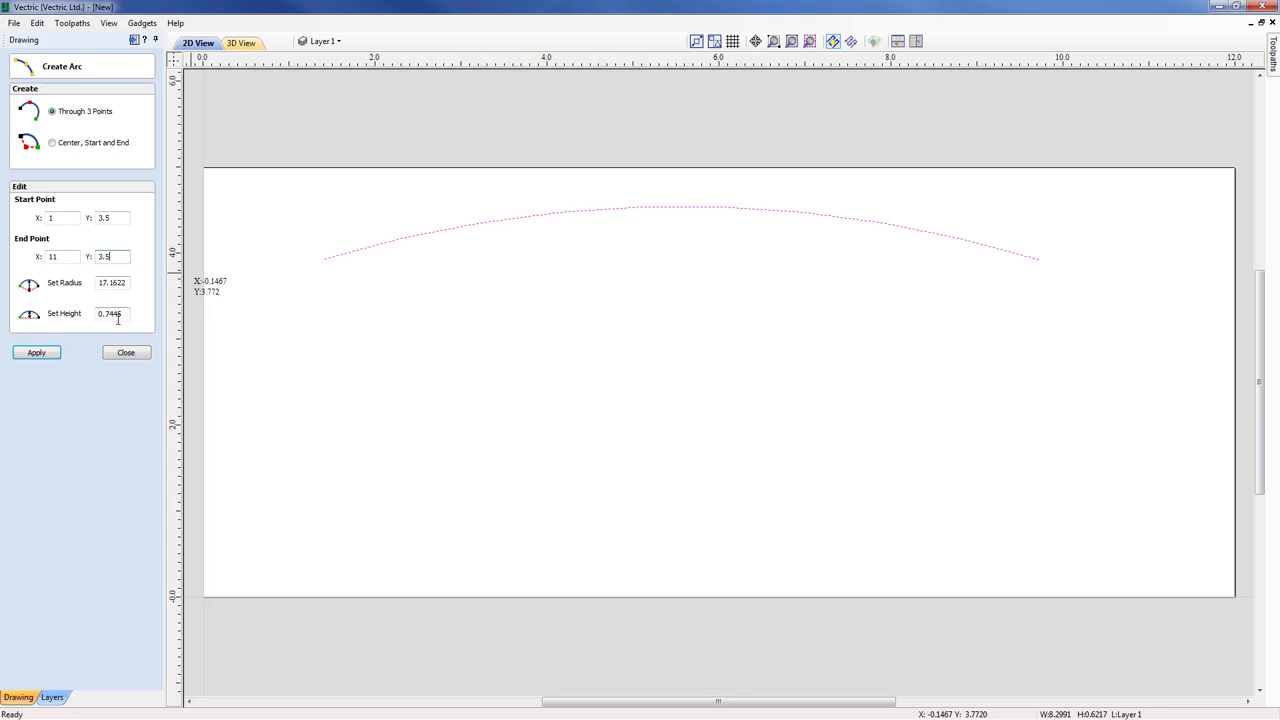
Set the arc's height to 0.75 inches and apply the edited arc values.
{"action": "double_click", "coordinate": [128, 317]}
{"action": "type", "text": ".75"}
{"action": "left_click", "coordinate": [44, 356]}
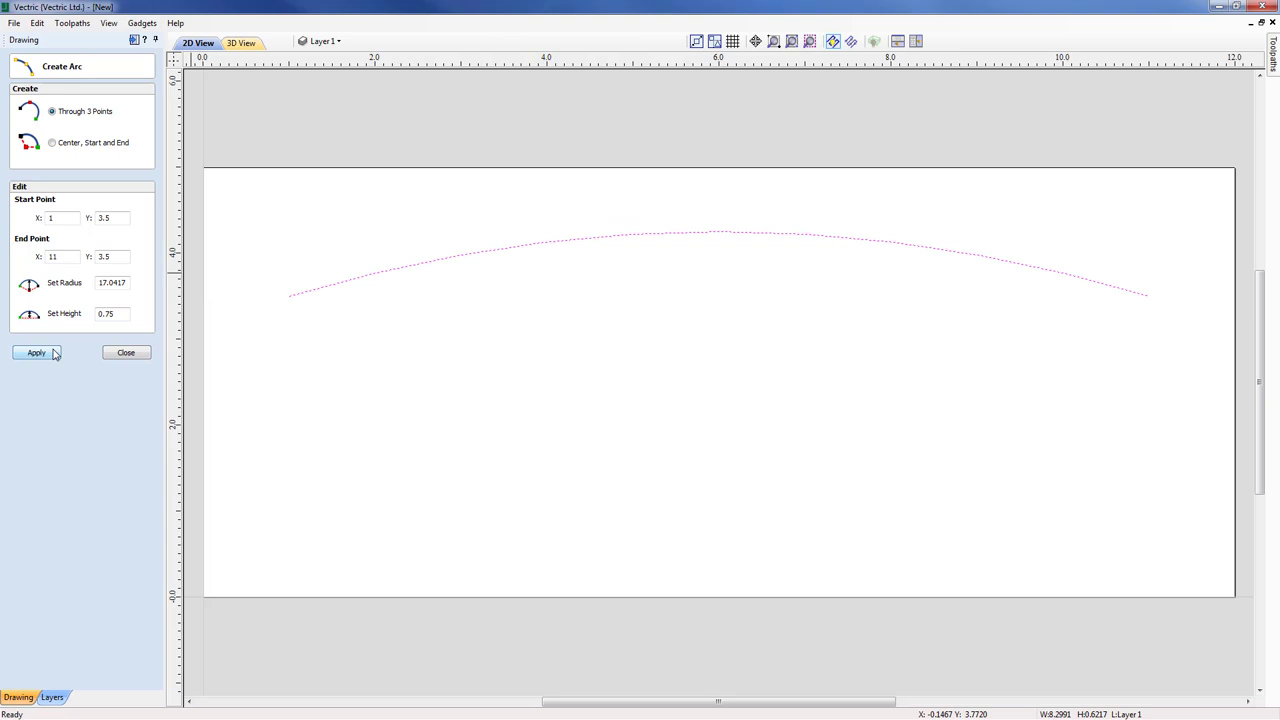
{"action": "left_click", "coordinate": [126, 354]}
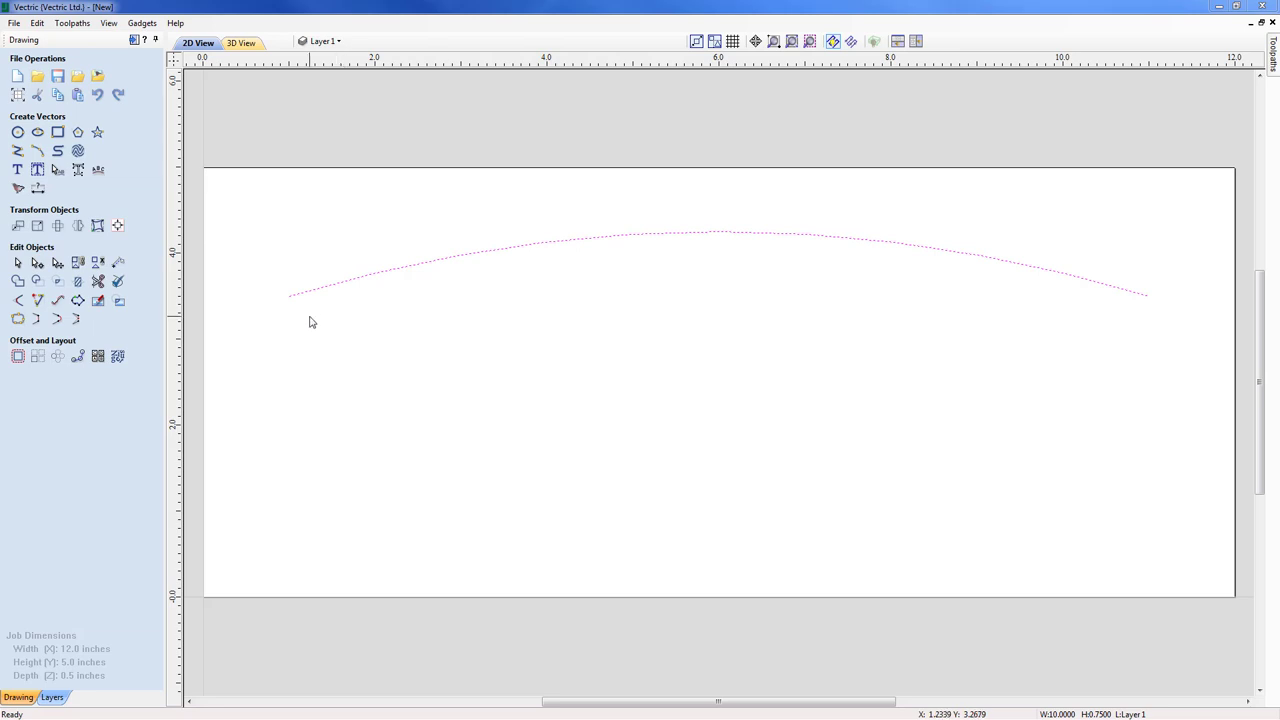
Offset the arc outwards/right by 3 inches, keeping the original, to create the nameplate's lower arc.
{"action": "left_click", "coordinate": [18, 358]}
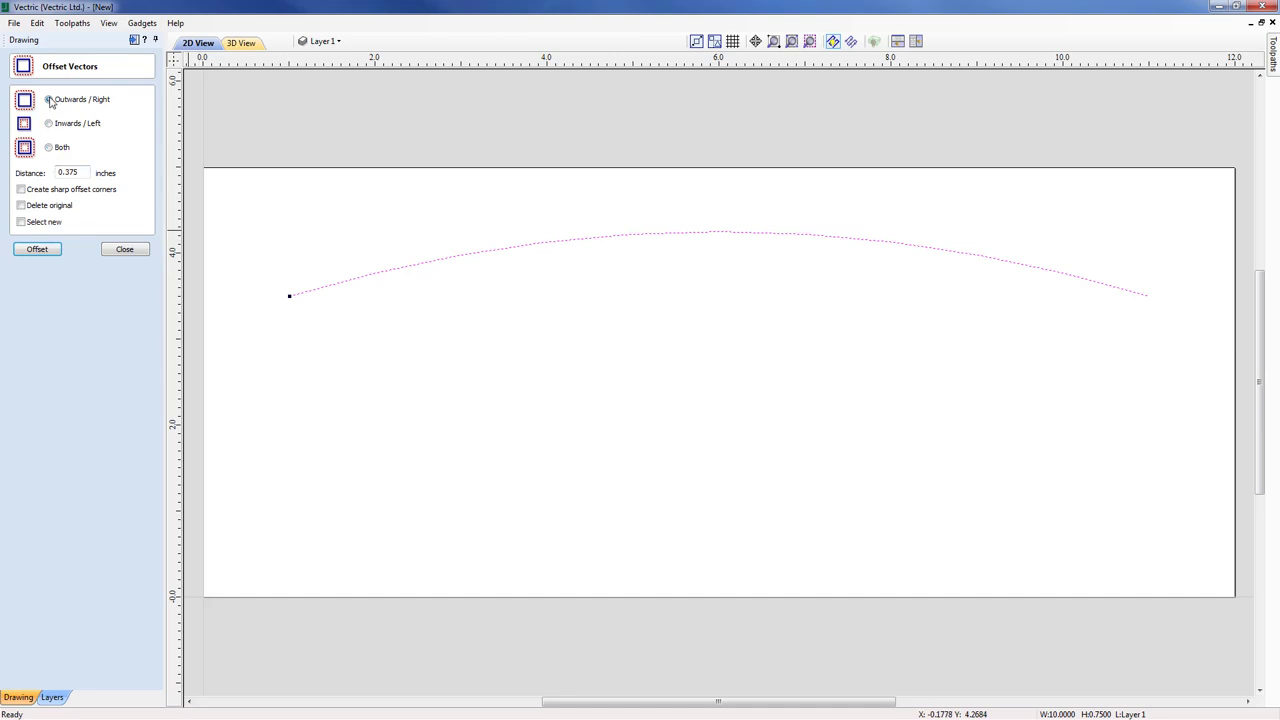
{"action": "double_click", "coordinate": [83, 172]}
{"action": "type", "text": "3"}
{"action": "left_click", "coordinate": [52, 251]}
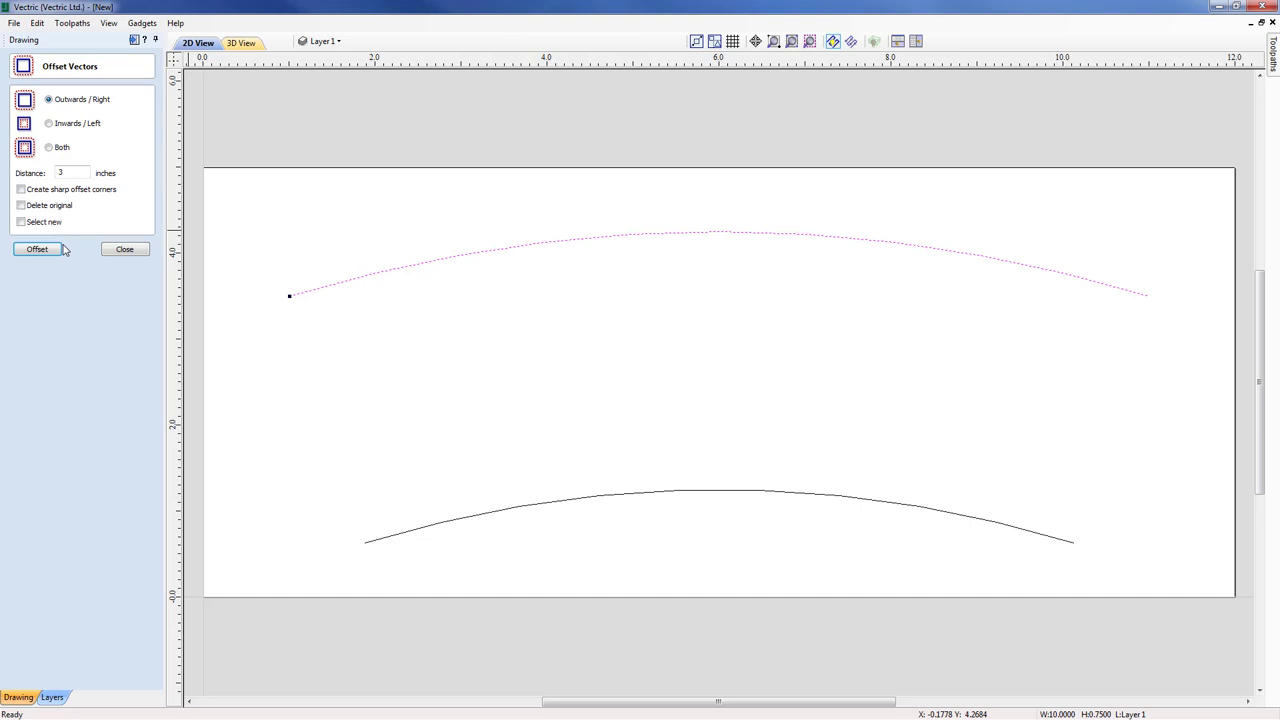
{"action": "left_click", "coordinate": [126, 250]}
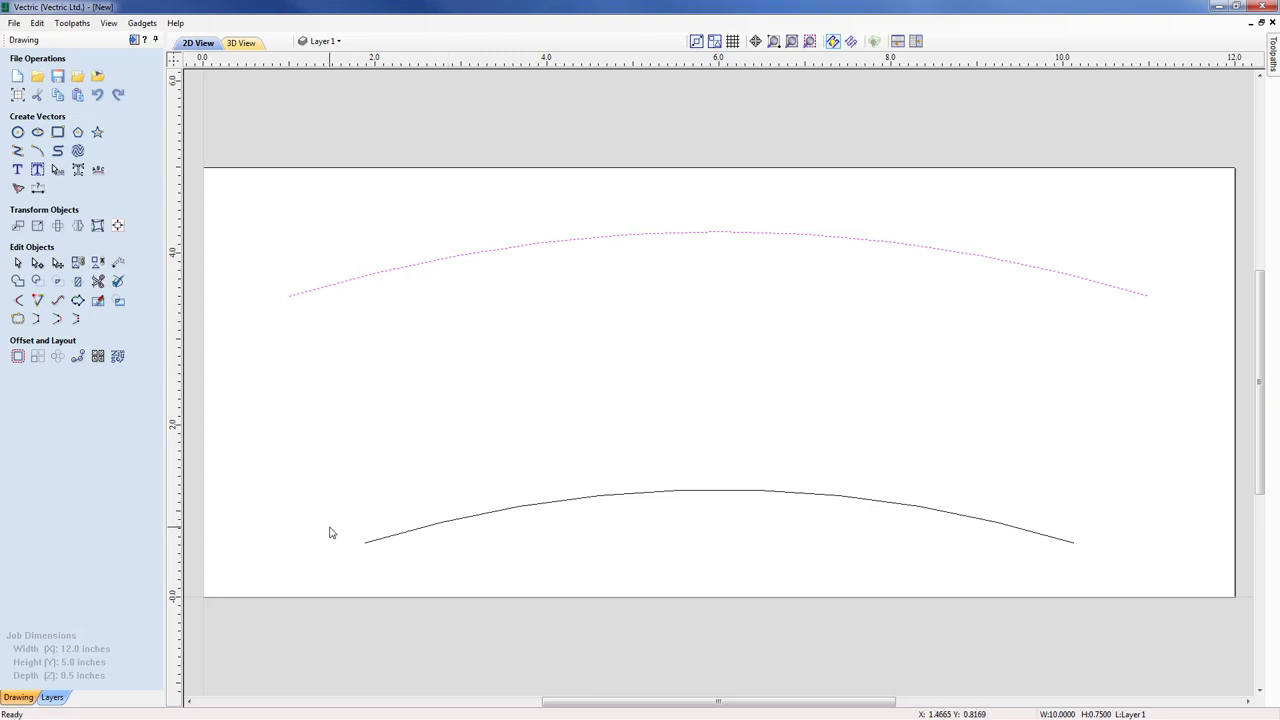
Join the upper and lower arcs with straight lines at both ends into one closed nameplate outline.
{"action": "left_click", "coordinate": [771, 545]}
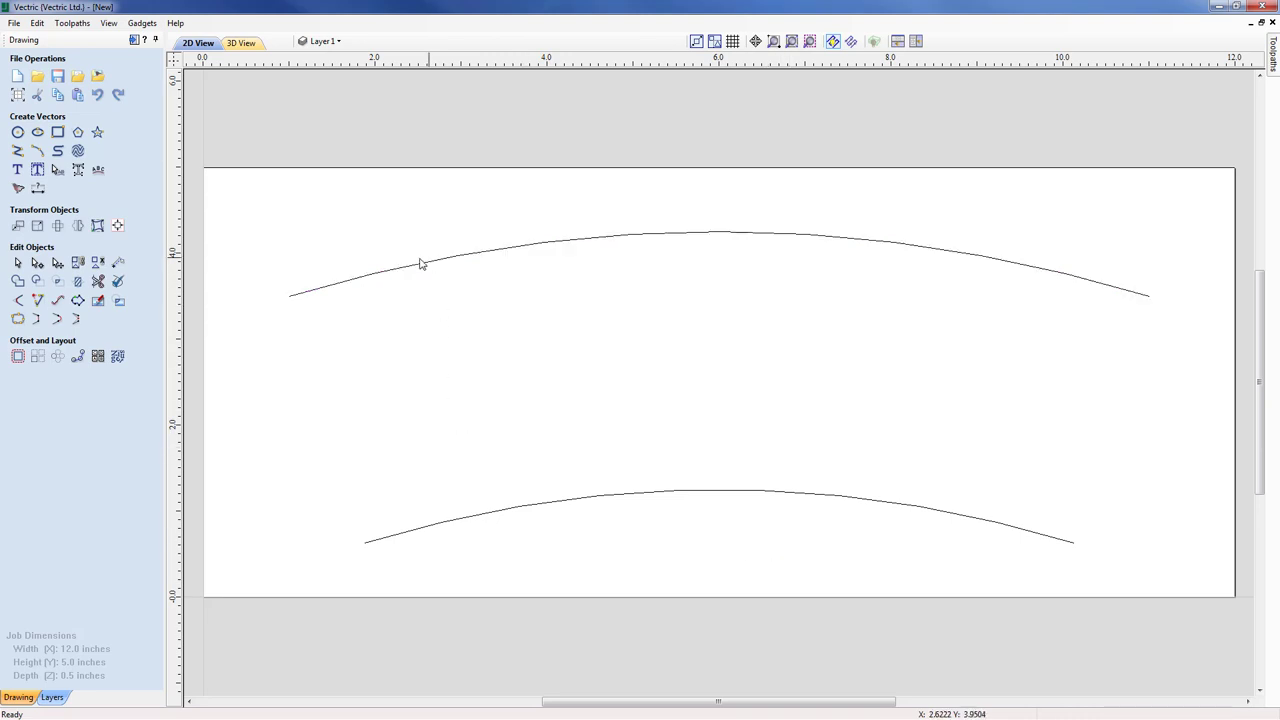
{"action": "left_click_drag", "start_coordinate": [820, 553], "coordinate": [567, 226]}
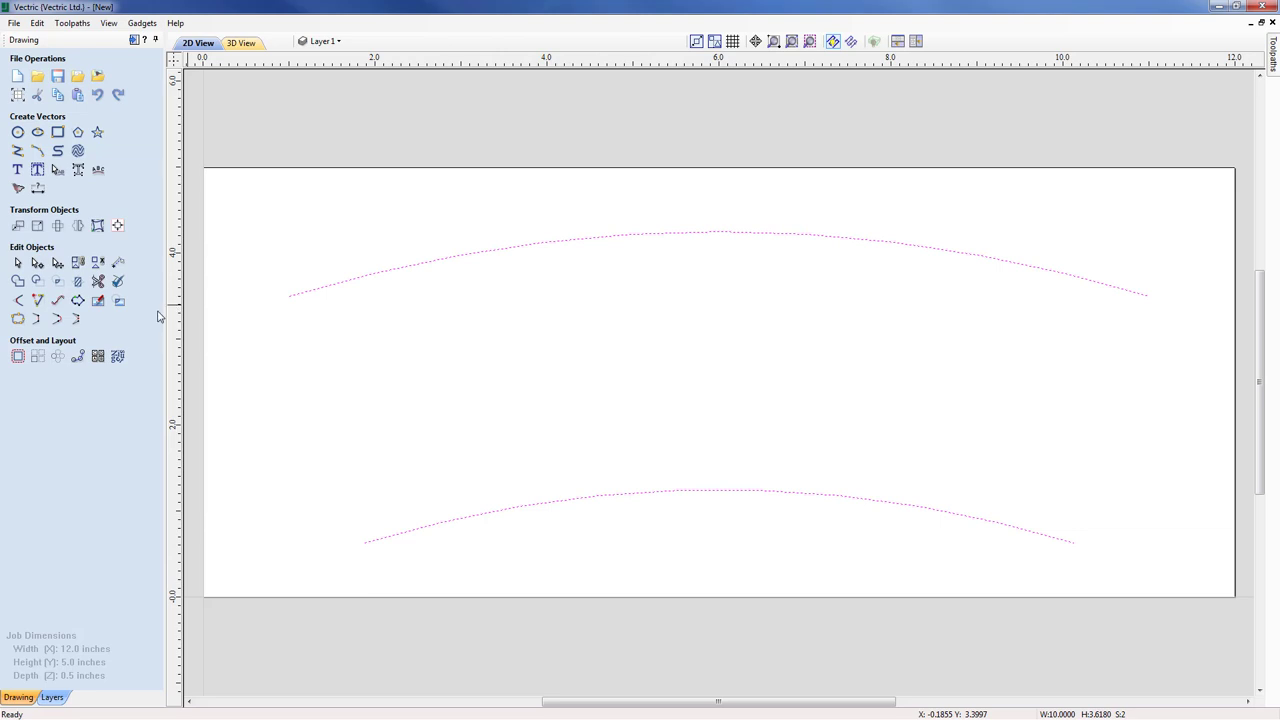
{"action": "left_click", "coordinate": [40, 322]}
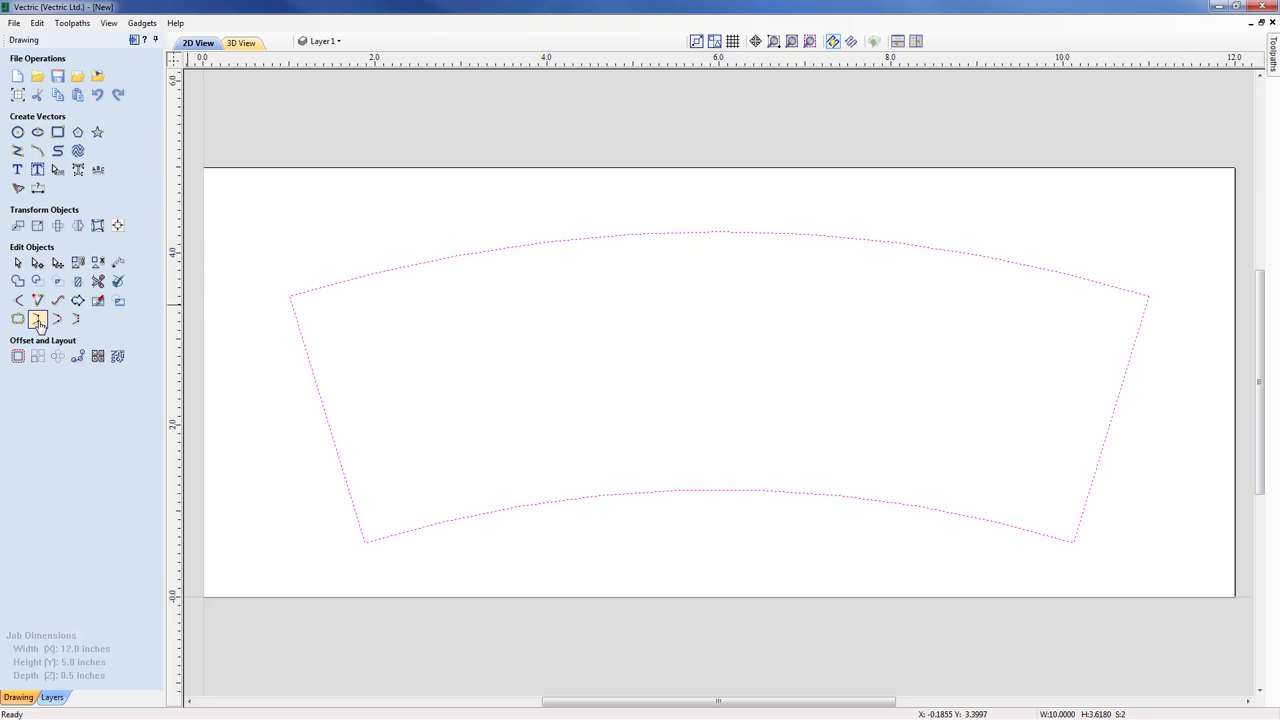
{"action": "left_click", "coordinate": [318, 420]}
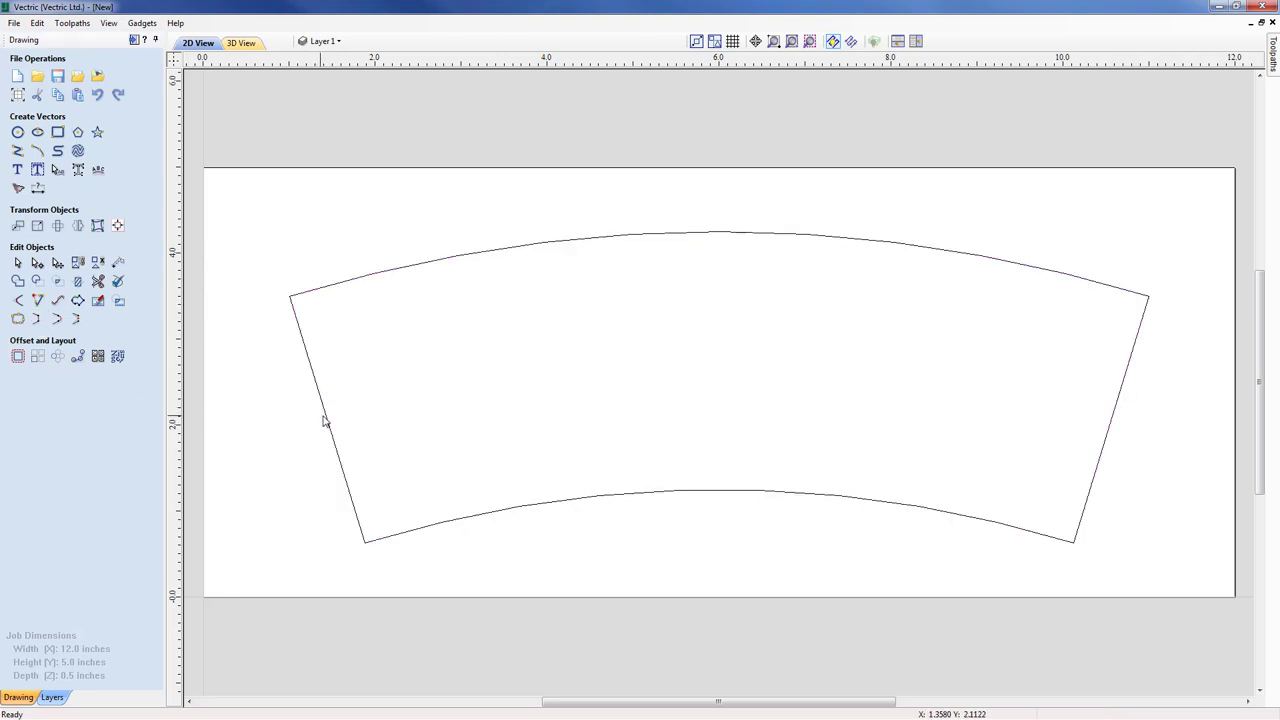
{"action": "left_click", "coordinate": [327, 421]}
{"action": "left_click", "coordinate": [318, 422]}
Offset the closed nameplate outline inwards by 3/8 inch, keeping the original, to create the inner border.
{"action": "left_click", "coordinate": [327, 420]}
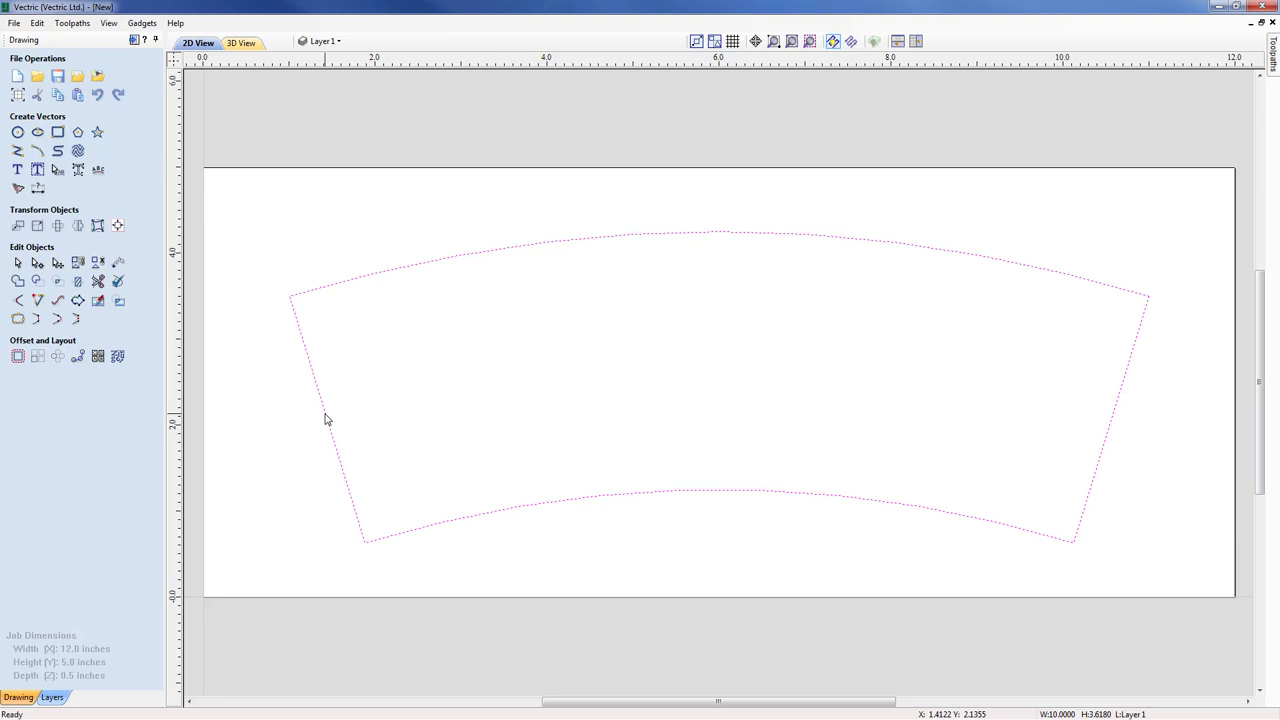
{"action": "left_click", "coordinate": [18, 358]}
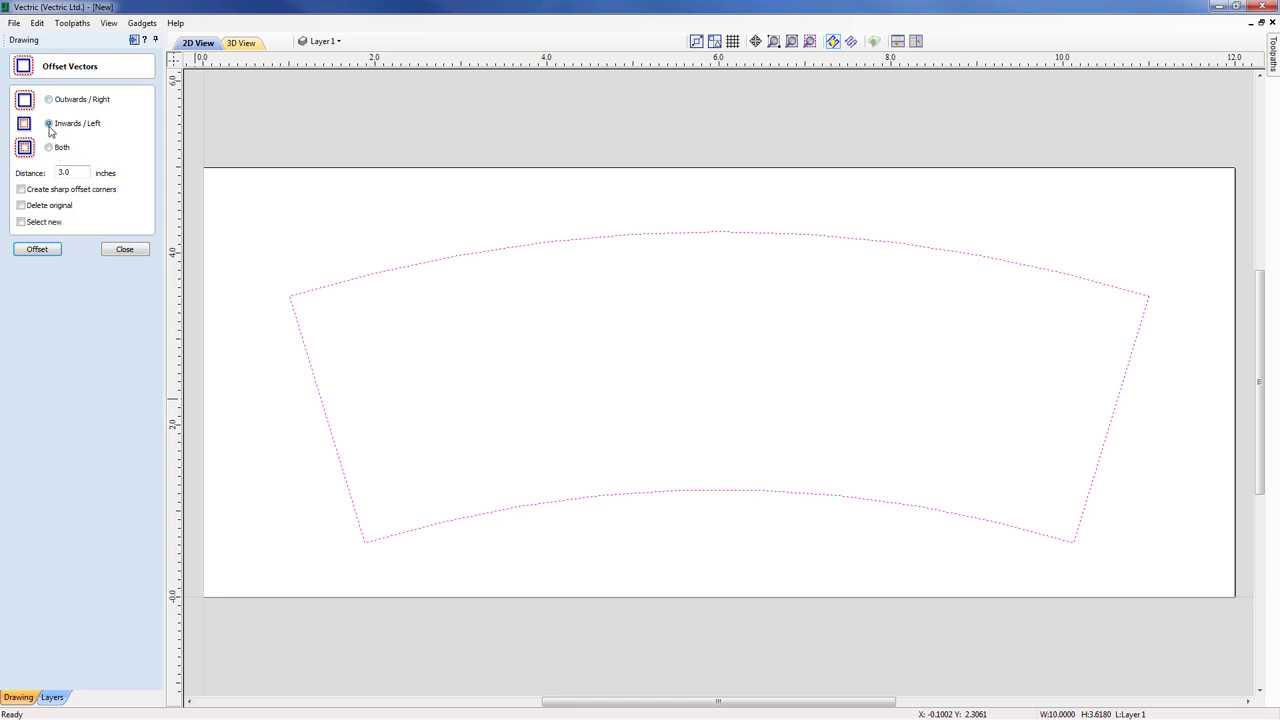
{"action": "double_click", "coordinate": [70, 174]}
{"action": "type", "text": "3/8"}
{"action": "key", "text": "Tab"}
{"action": "left_click", "coordinate": [40, 250]}
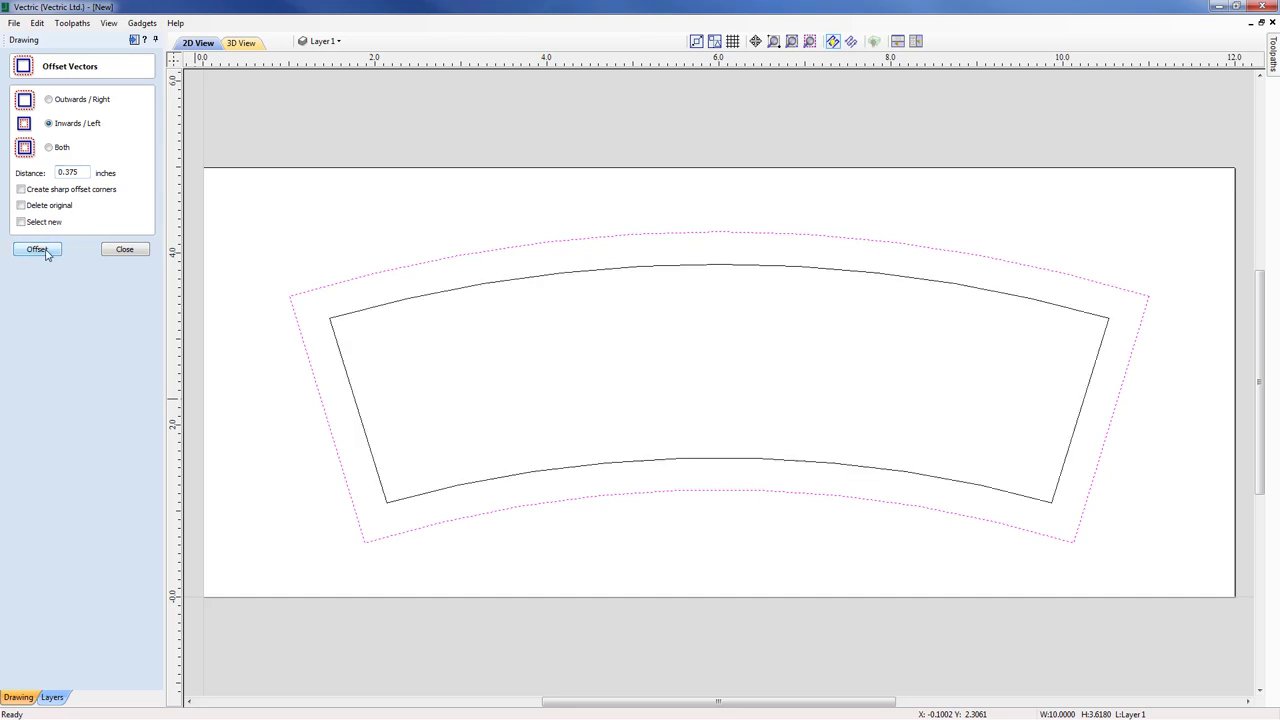
{"action": "left_click", "coordinate": [143, 252]}
{"action": "left_click", "coordinate": [266, 249]}
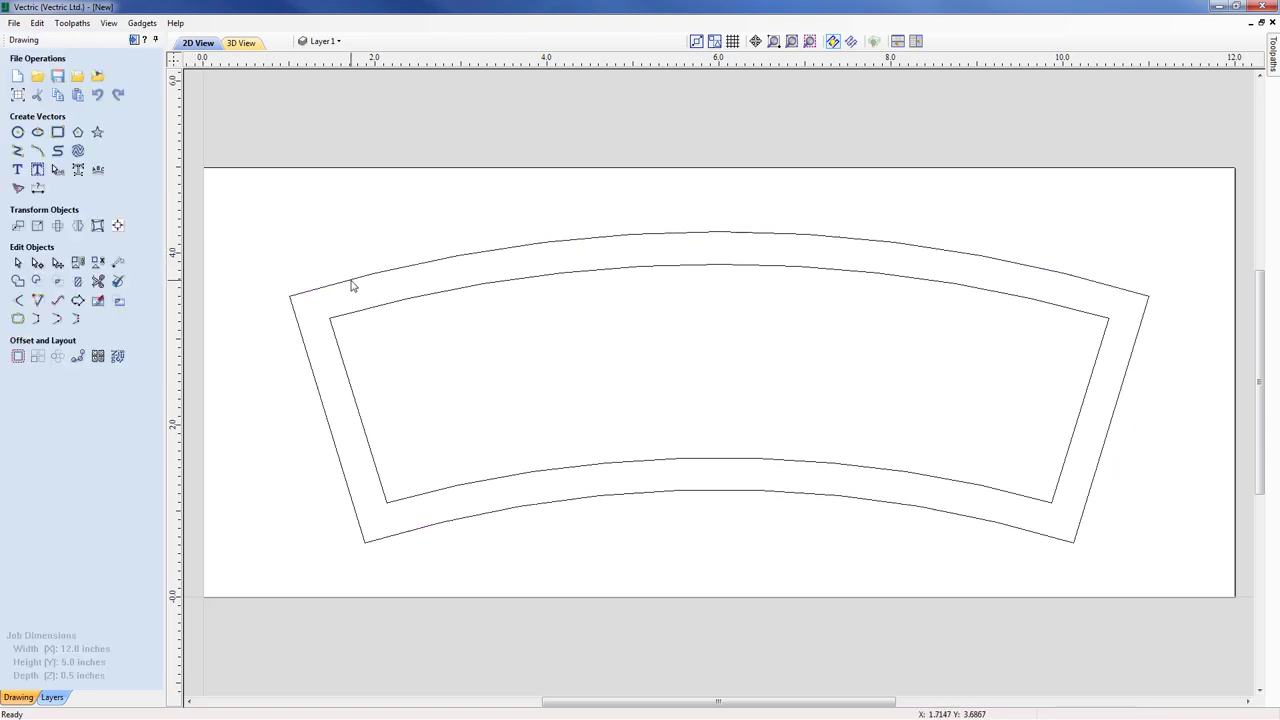
{"action": "left_click", "coordinate": [361, 316]}
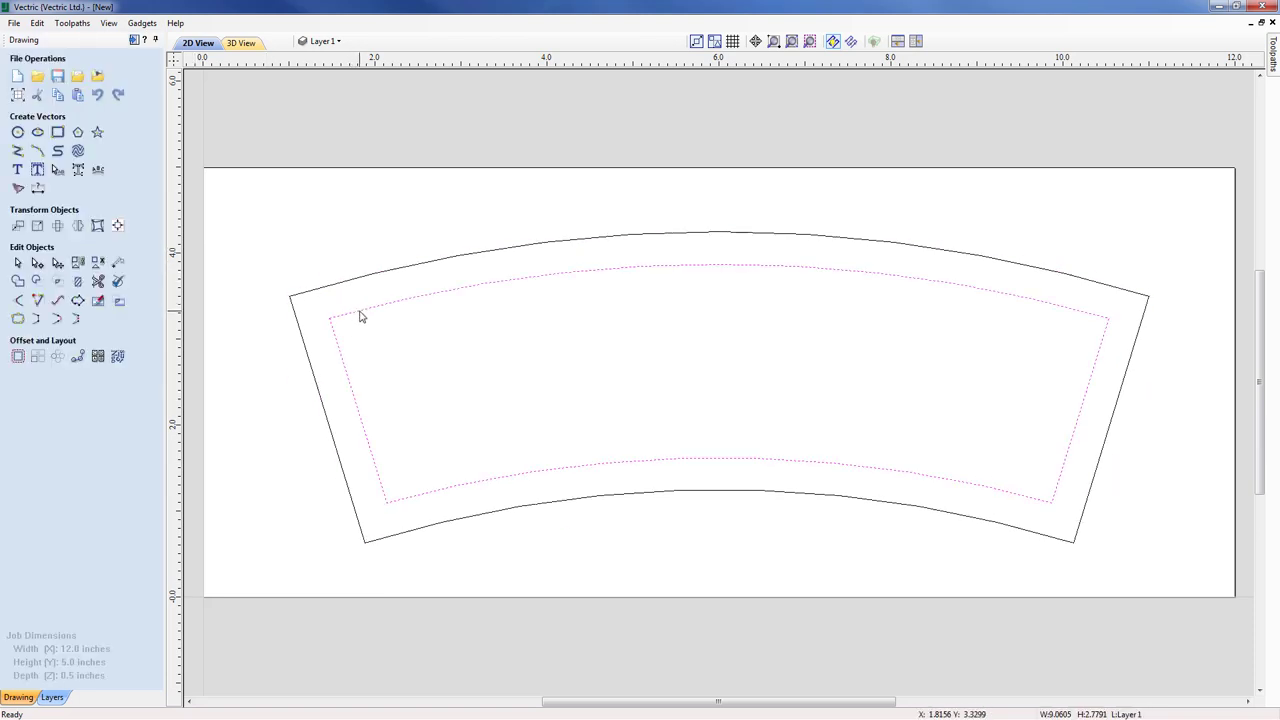
Draw a 0.125 inch diameter circle inside the border's upper-left corner, centred at about X 1.23, Y 3.37.
{"action": "scroll", "coordinate": [266, 412], "scroll_direction": "down", "scroll_amount": 1}
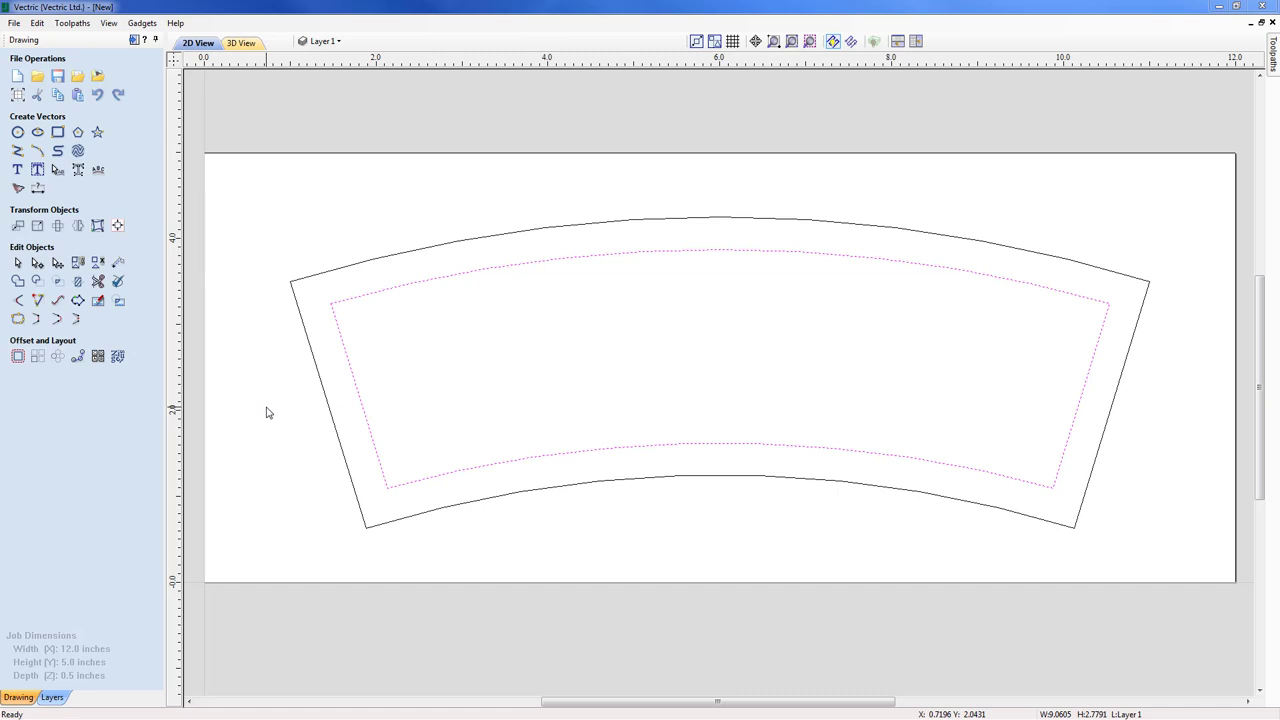
{"action": "left_click", "coordinate": [18, 133]}
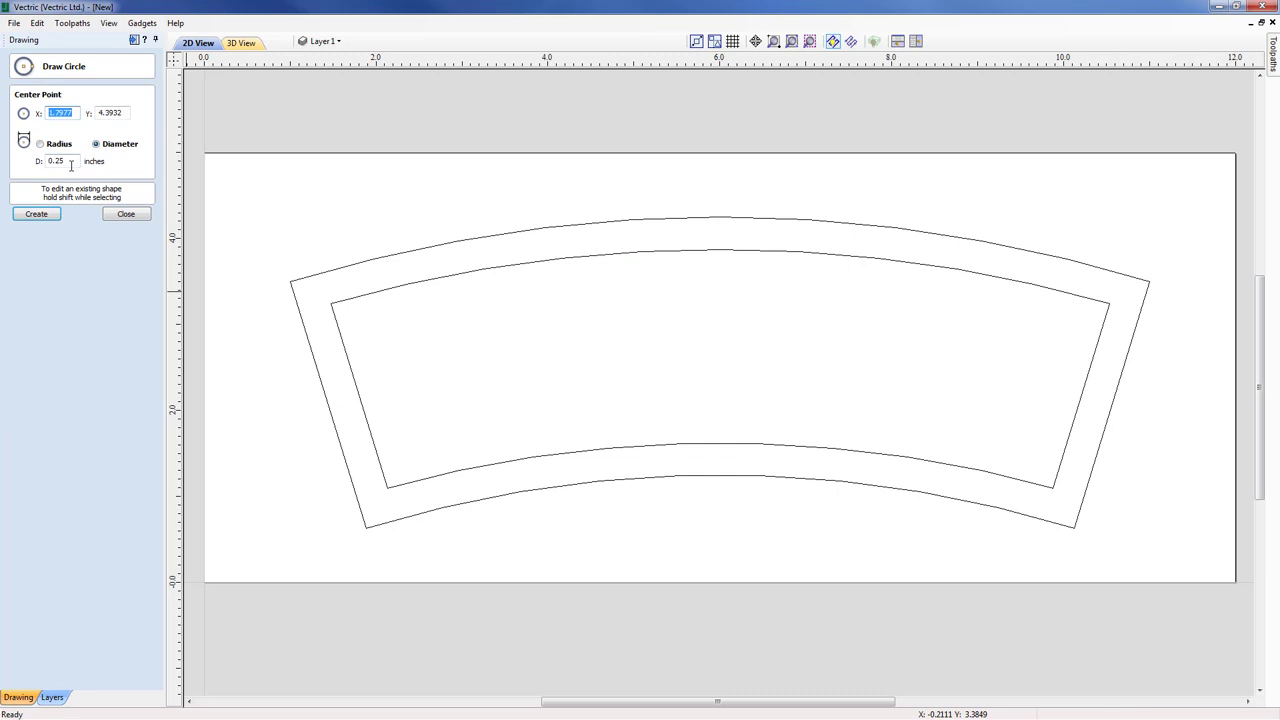
{"action": "double_click", "coordinate": [71, 160]}
{"action": "type", "text": ".125"}
{"action": "scroll", "coordinate": [291, 297], "scroll_direction": "up", "scroll_amount": 3}
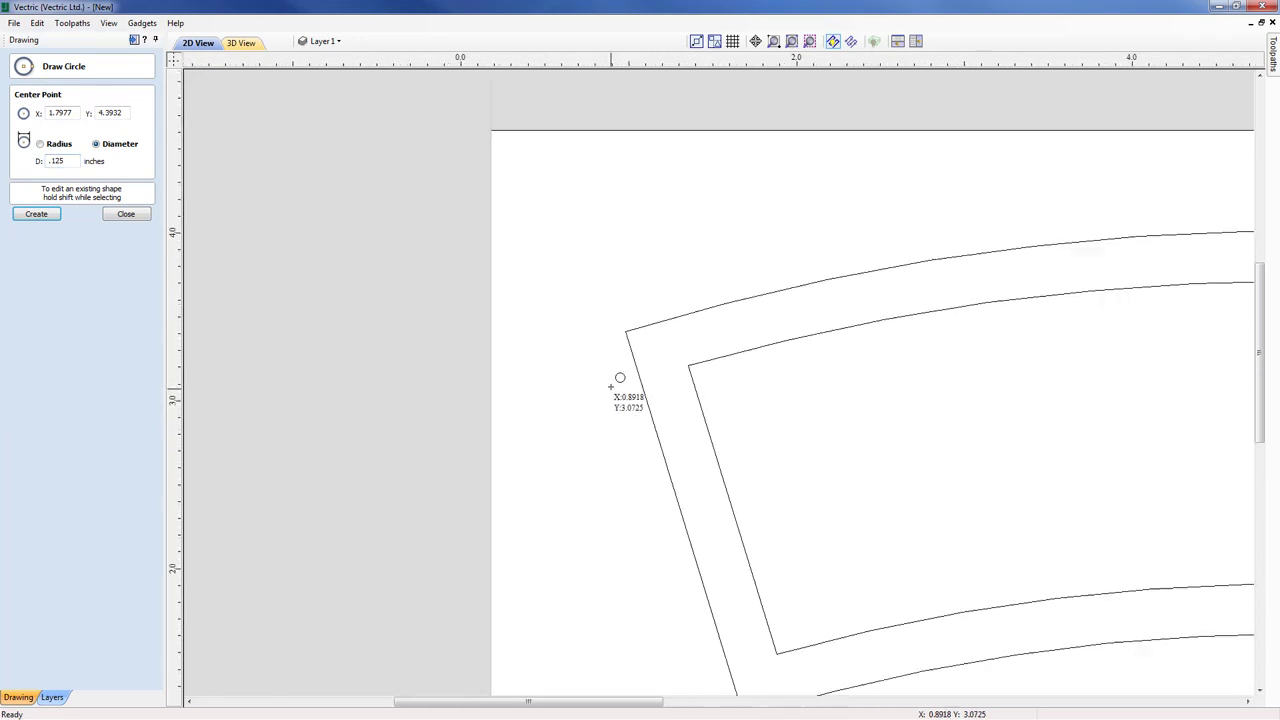
{"action": "scroll", "coordinate": [611, 386], "scroll_direction": "up", "scroll_amount": 5}
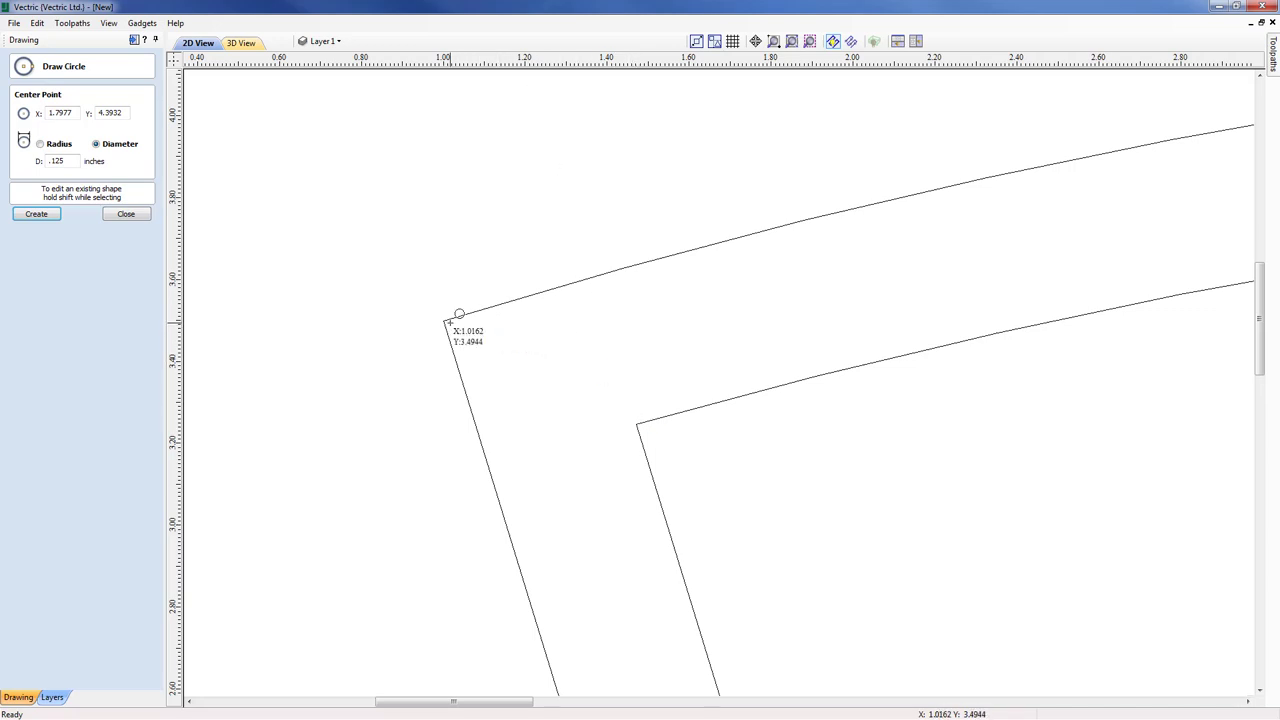
{"action": "left_click", "coordinate": [538, 368]}
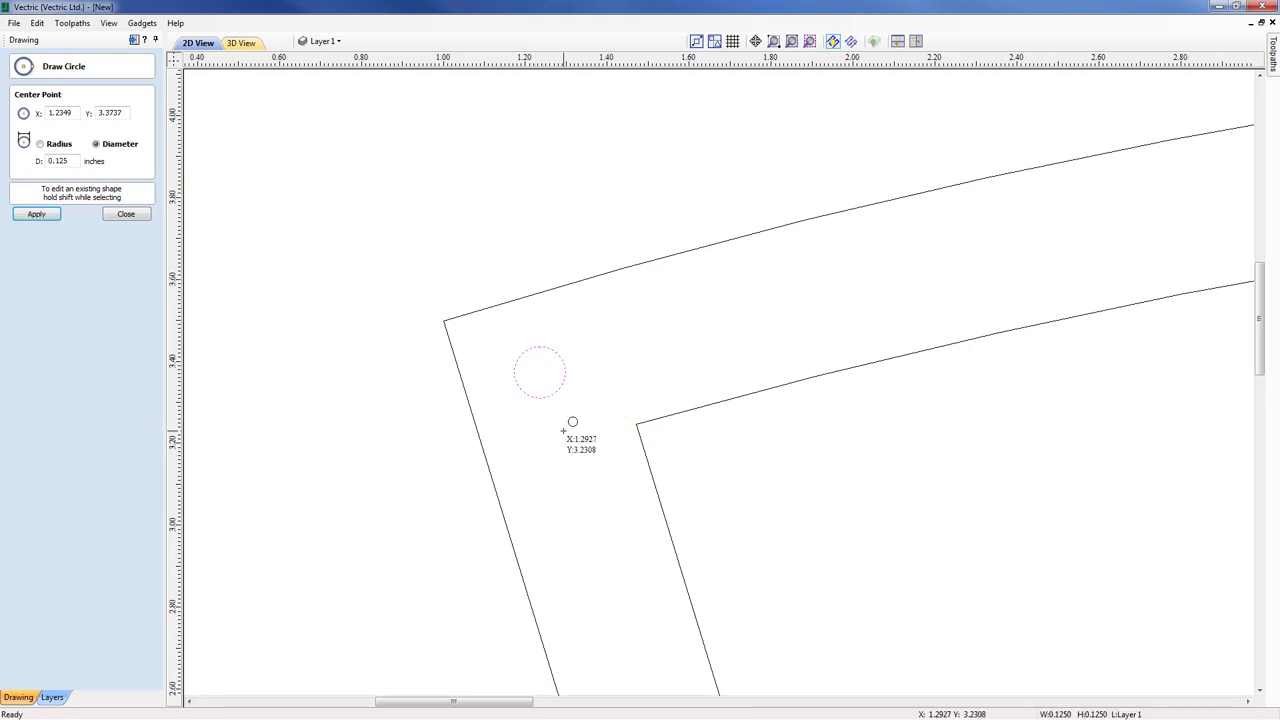
Place a second 0.125 inch circle inside the border's lower-left corner, centred at about X 2.01, Y 0.86.
{"action": "middle_click_drag", "start_coordinate": [606, 491], "coordinate": [614, 234]}
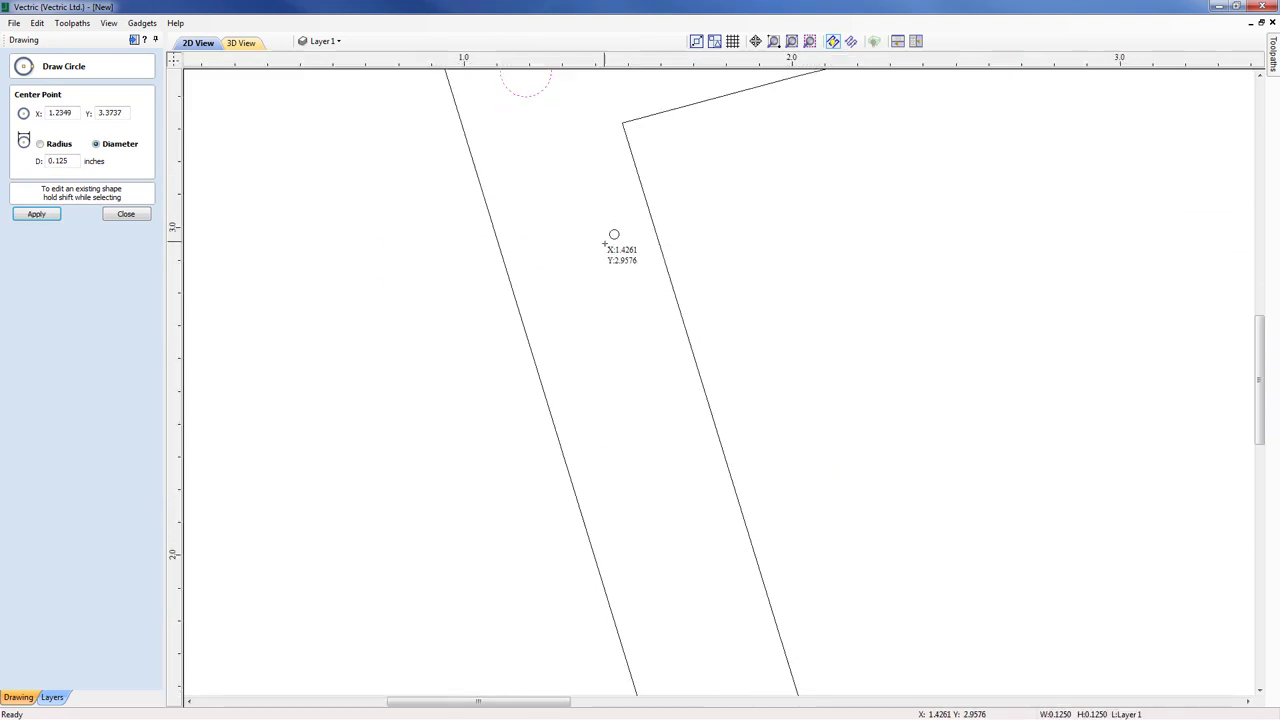
{"action": "scroll", "coordinate": [654, 503], "scroll_direction": "down", "scroll_amount": 1}
{"action": "middle_click_drag", "start_coordinate": [654, 503], "coordinate": [462, 108]}
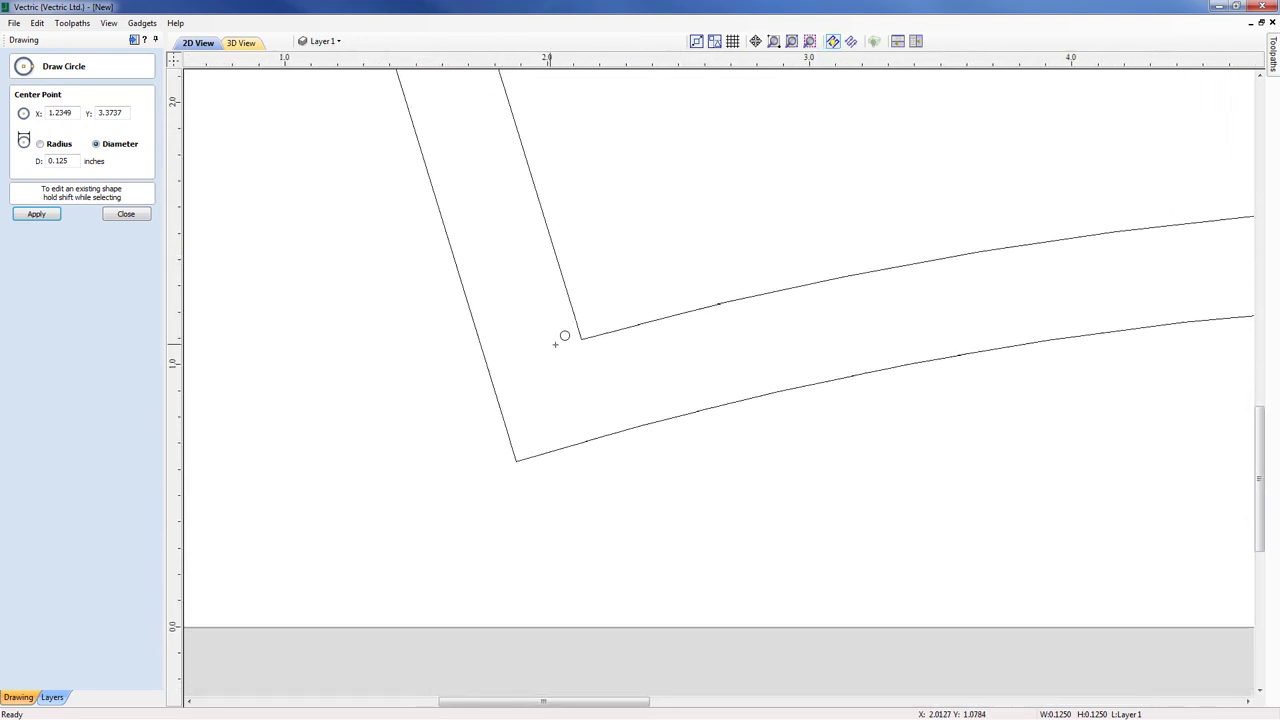
{"action": "left_click", "coordinate": [549, 397]}
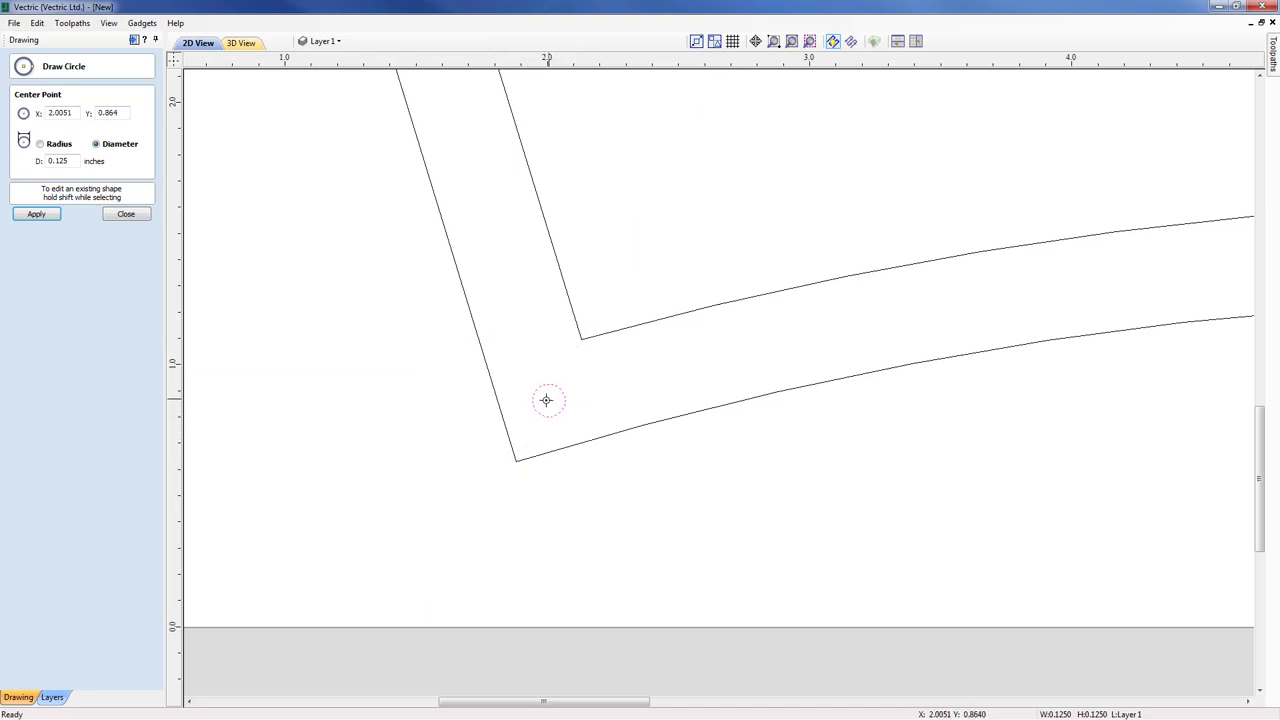
{"action": "left_click", "coordinate": [125, 214]}
Mirror copies of both left-hand corner circles horizontally about the job center to the right side of the border.
{"action": "scroll", "coordinate": [363, 363], "scroll_direction": "down", "scroll_amount": 5}
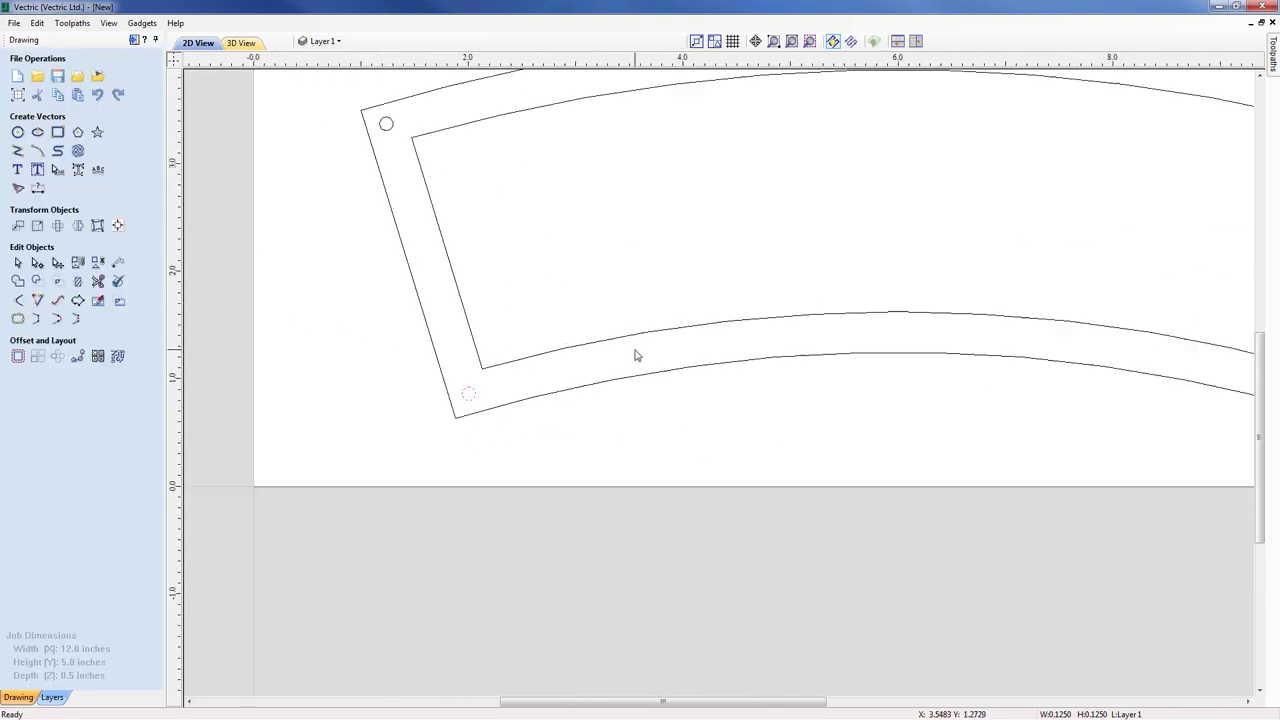
{"action": "scroll", "coordinate": [636, 356], "scroll_direction": "down", "scroll_amount": 4}
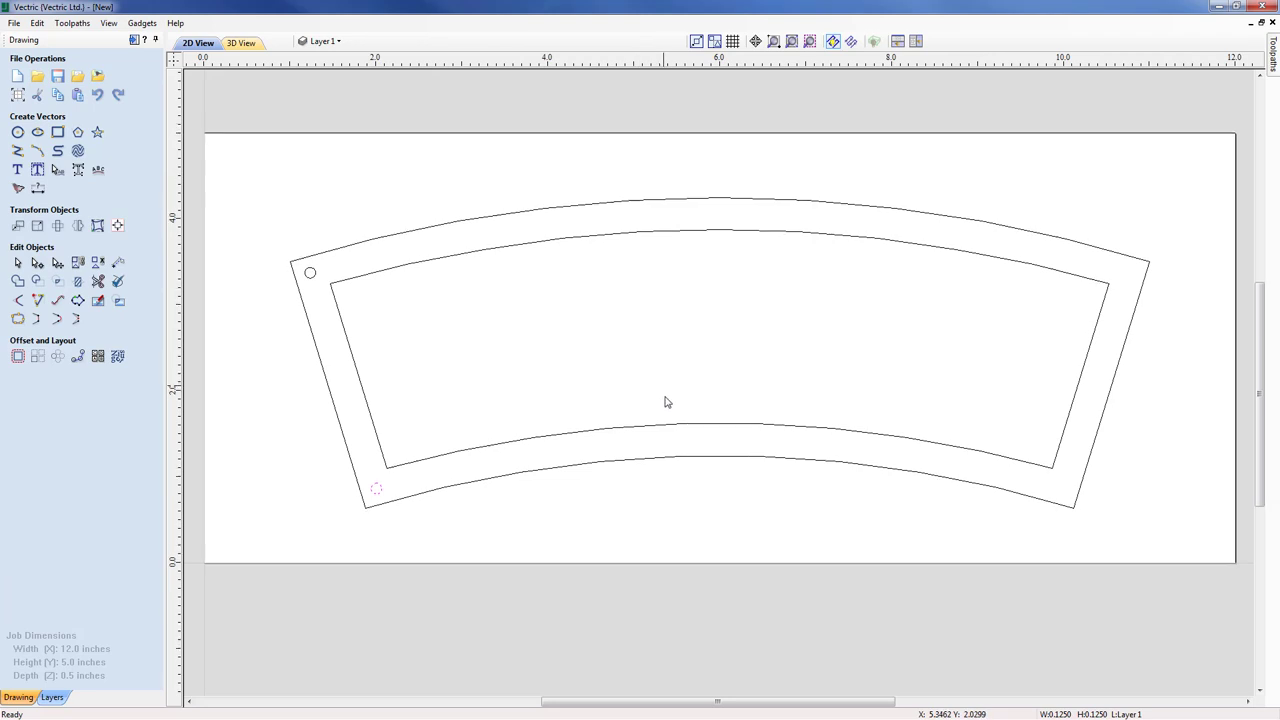
{"action": "scroll", "coordinate": [667, 402], "scroll_direction": "down", "scroll_amount": 1}
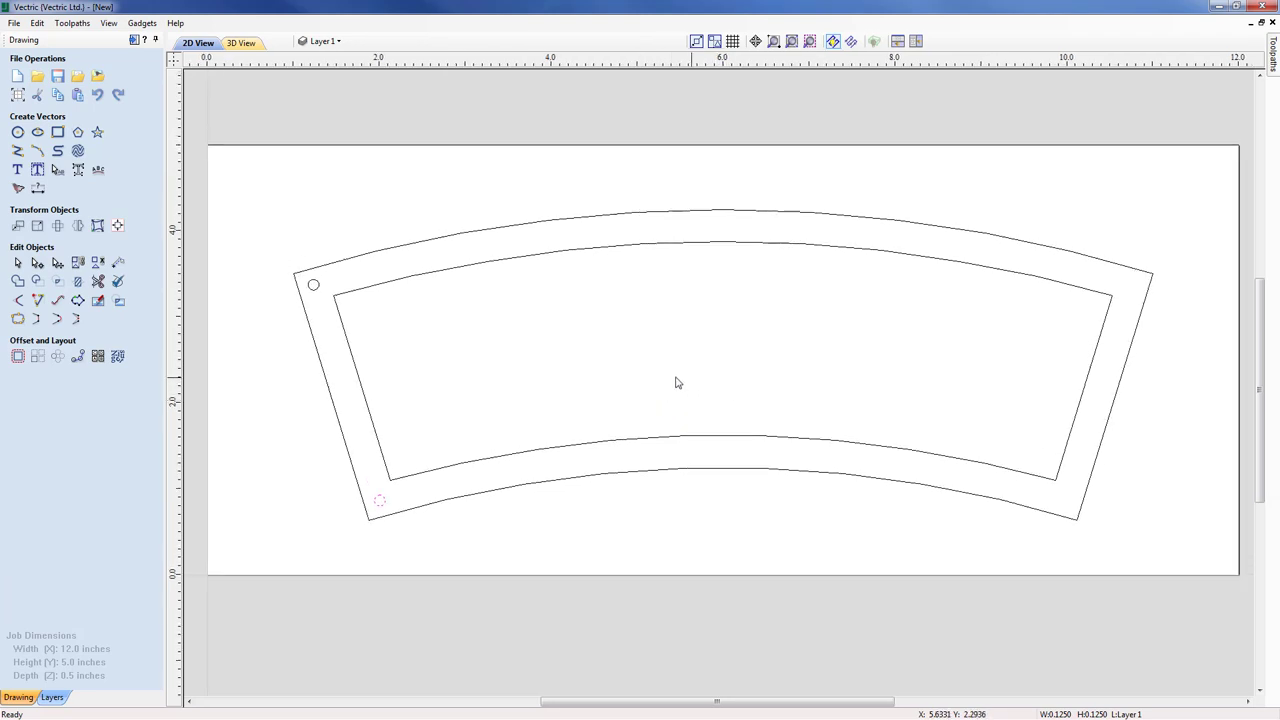
{"action": "left_click", "coordinate": [314, 292], "text": "shift"}
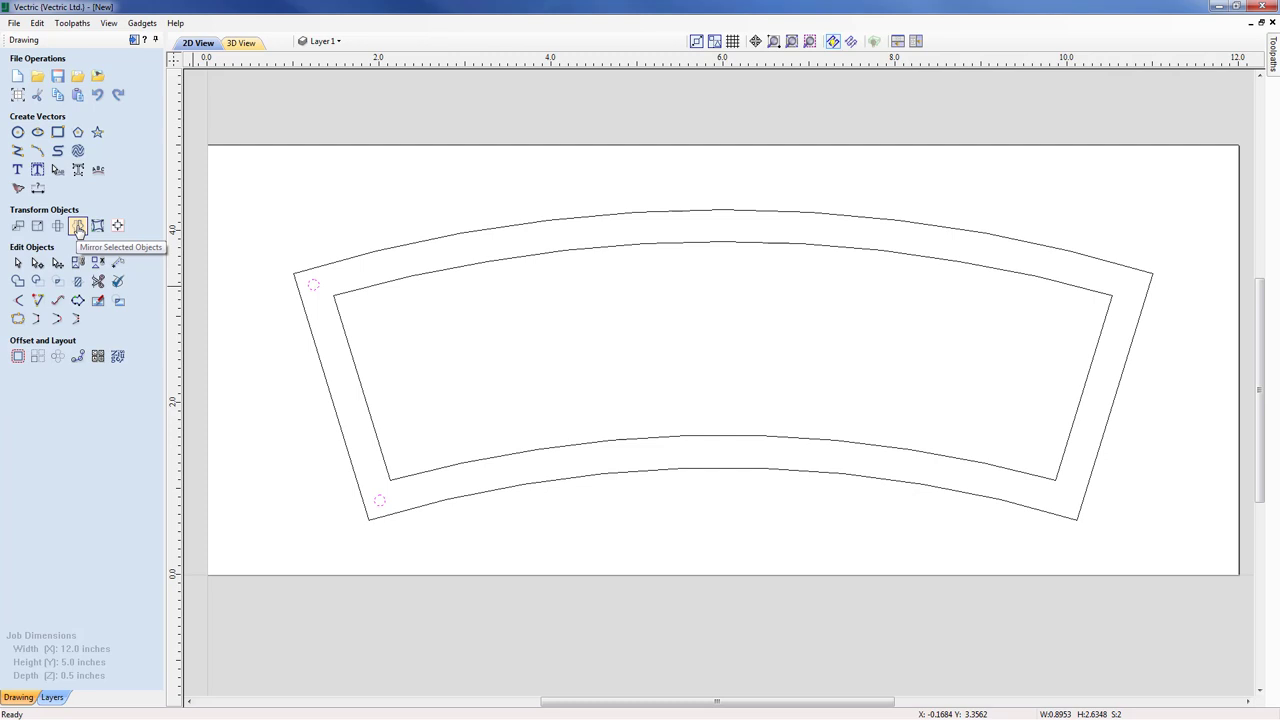
{"action": "left_click", "coordinate": [78, 228]}
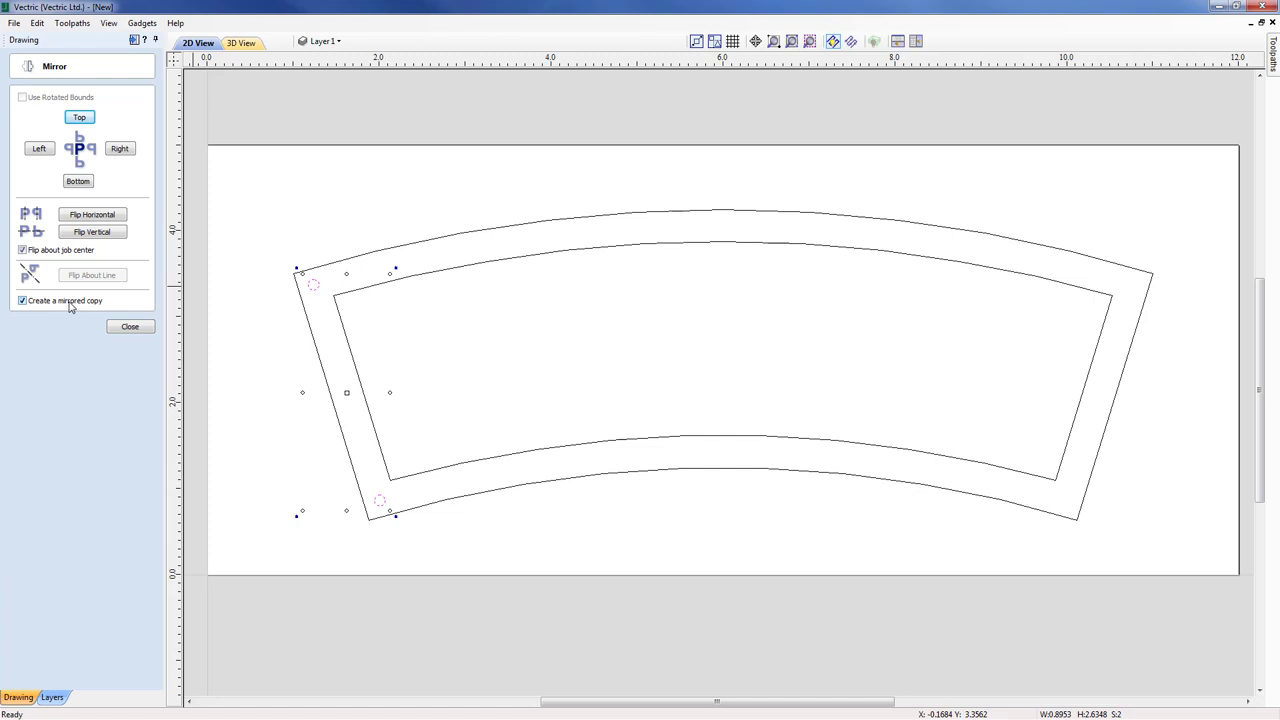
{"action": "left_click", "coordinate": [92, 216]}
{"action": "left_click", "coordinate": [130, 327]}
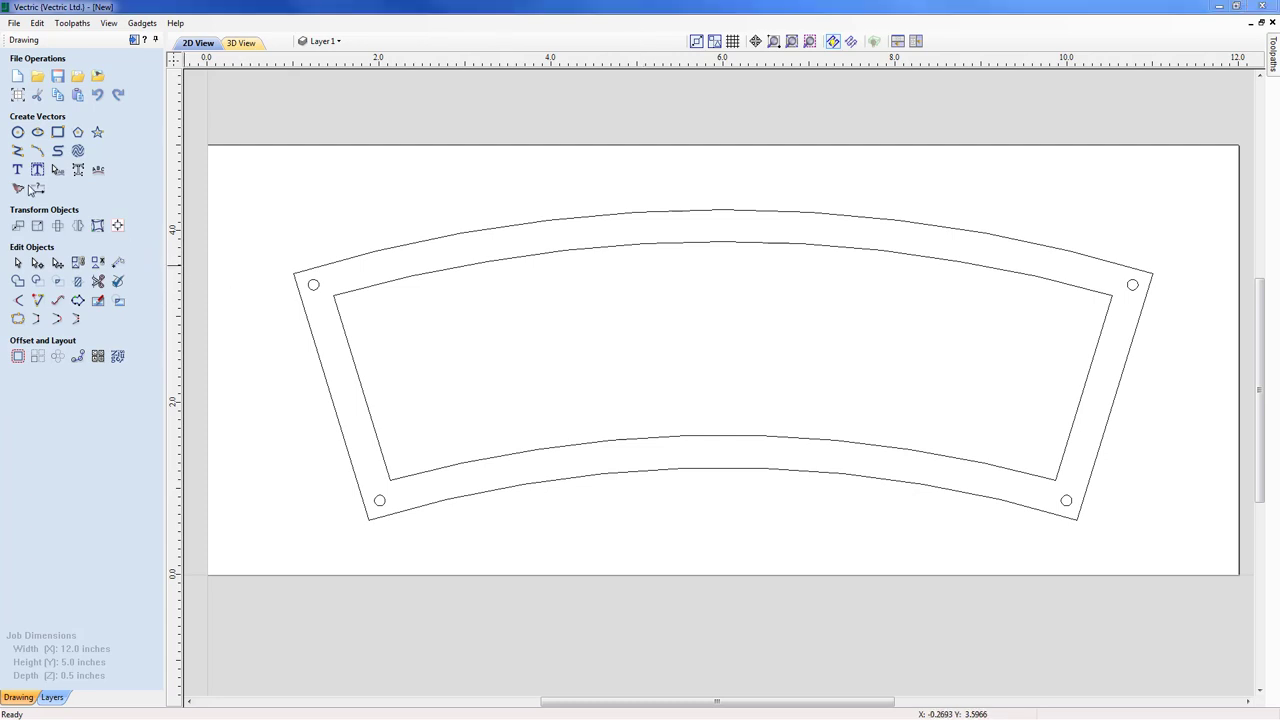
Start a new text object in bold TrueType Arial, centre-aligned, with a text height of 1.2 inches.
{"action": "left_click", "coordinate": [18, 171]}
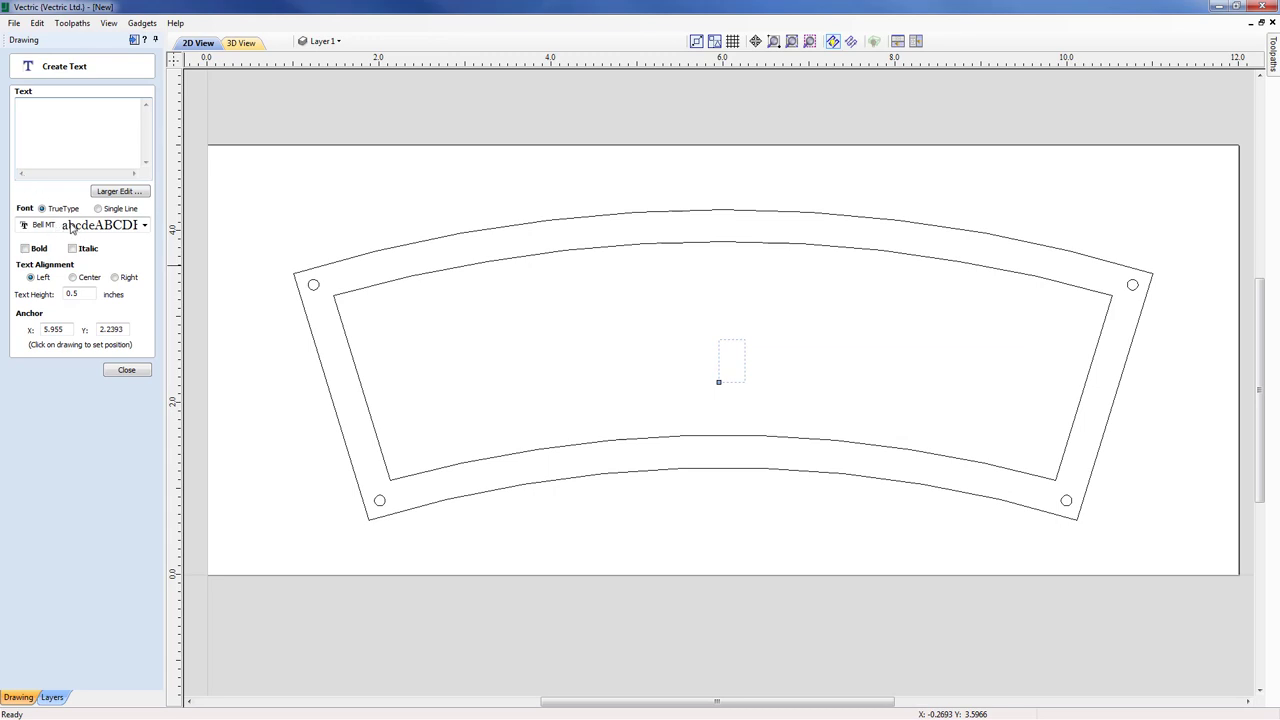
{"action": "left_click", "coordinate": [144, 225]}
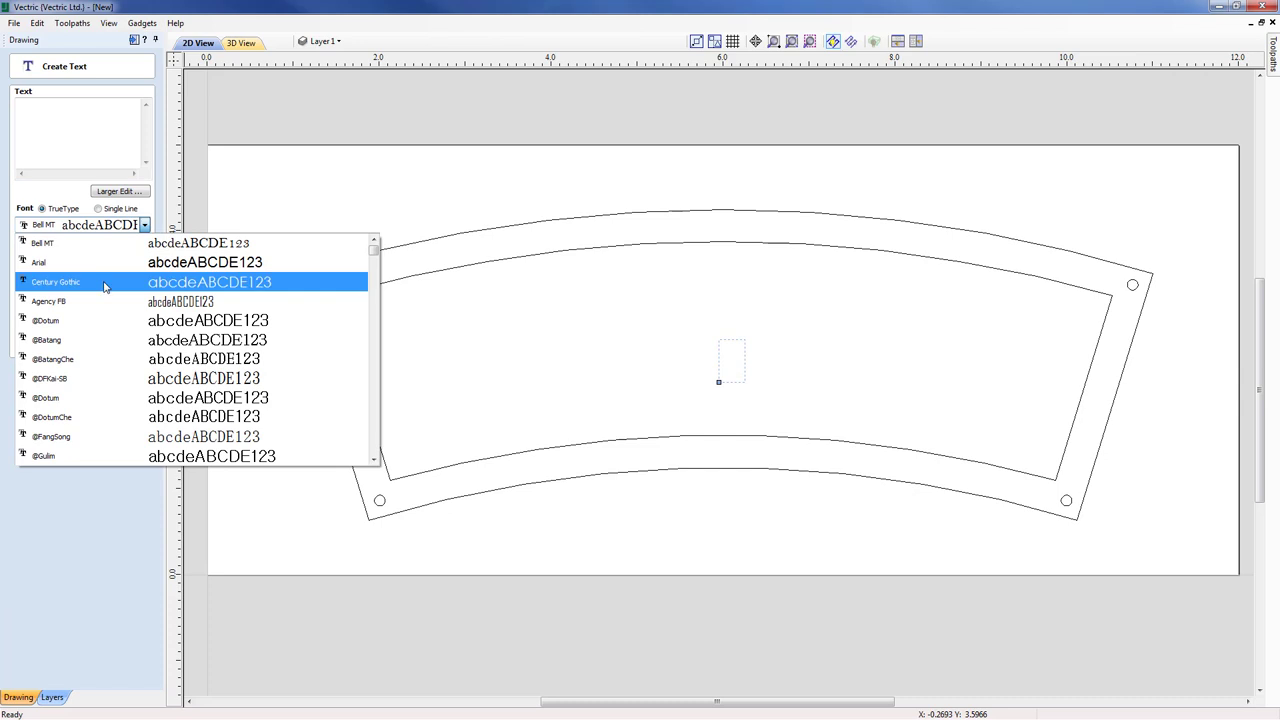
{"action": "key", "text": "a"}
{"action": "key", "text": "a"}
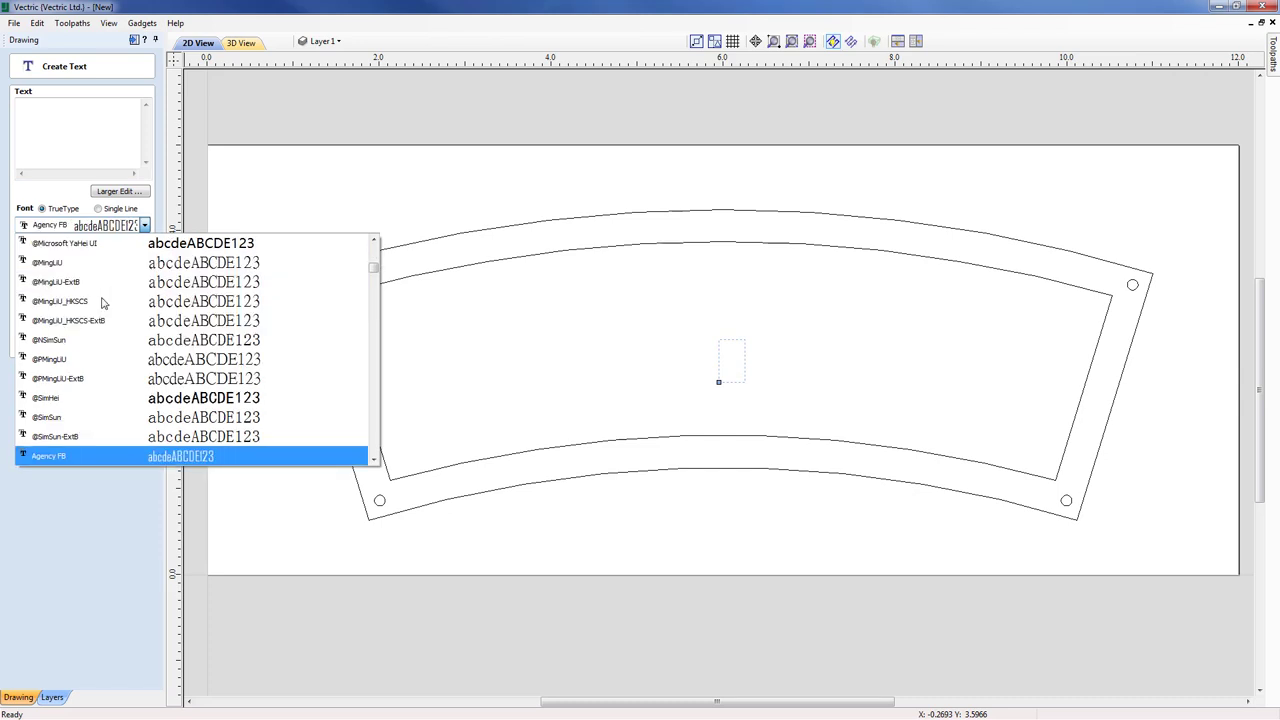
{"action": "scroll", "coordinate": [104, 330], "scroll_direction": "down", "scroll_amount": 4}
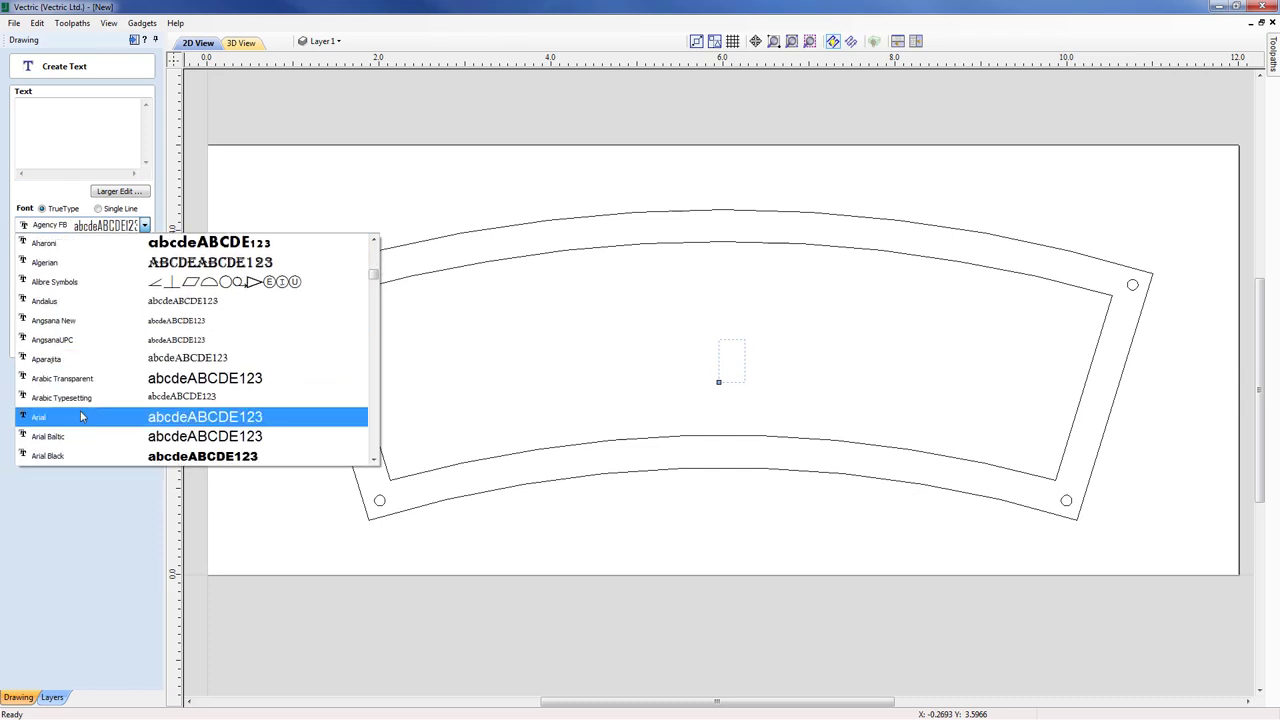
{"action": "left_click", "coordinate": [103, 417]}
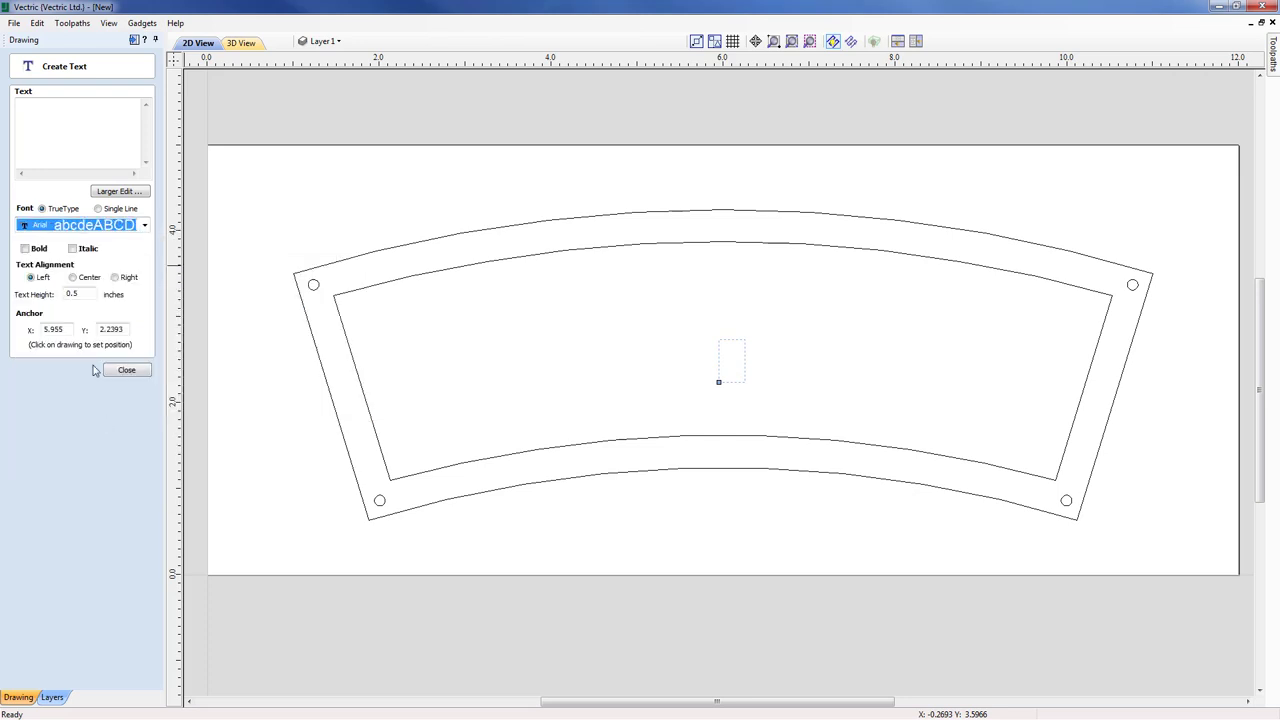
{"action": "left_click", "coordinate": [25, 249]}
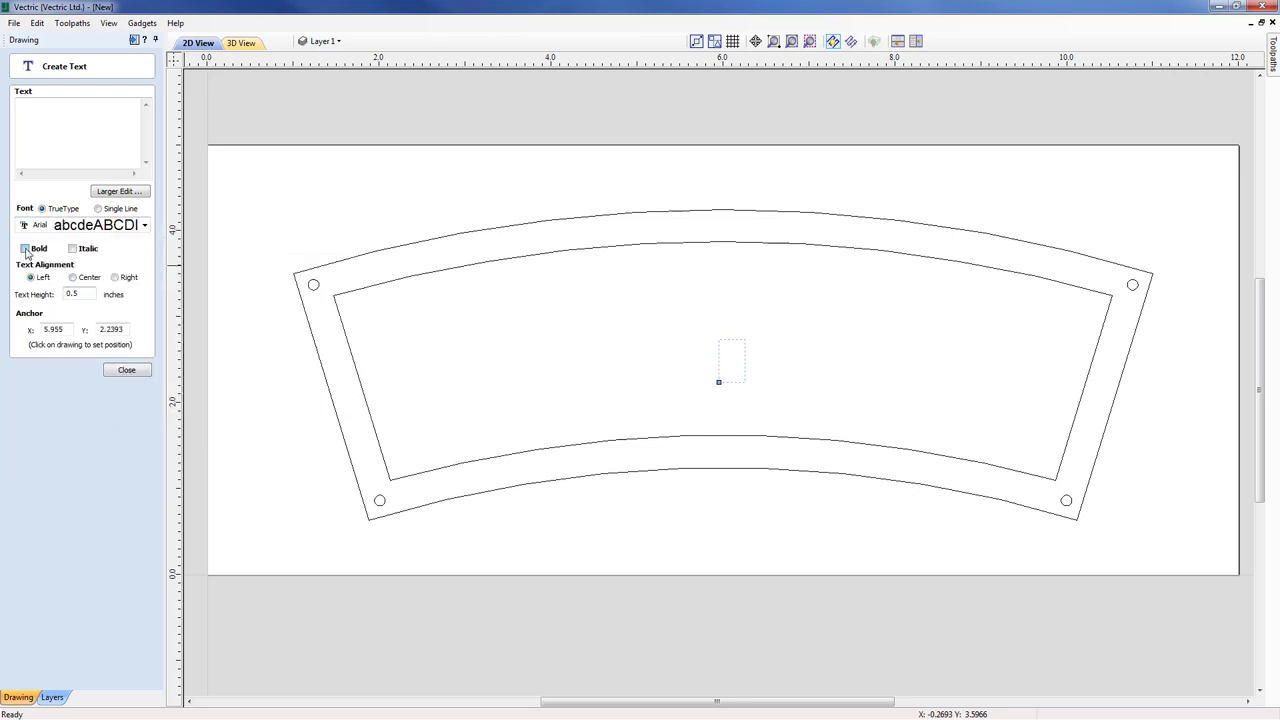
{"action": "left_click", "coordinate": [73, 278]}
{"action": "double_click", "coordinate": [78, 294]}
{"action": "type", "text": "1.2"}
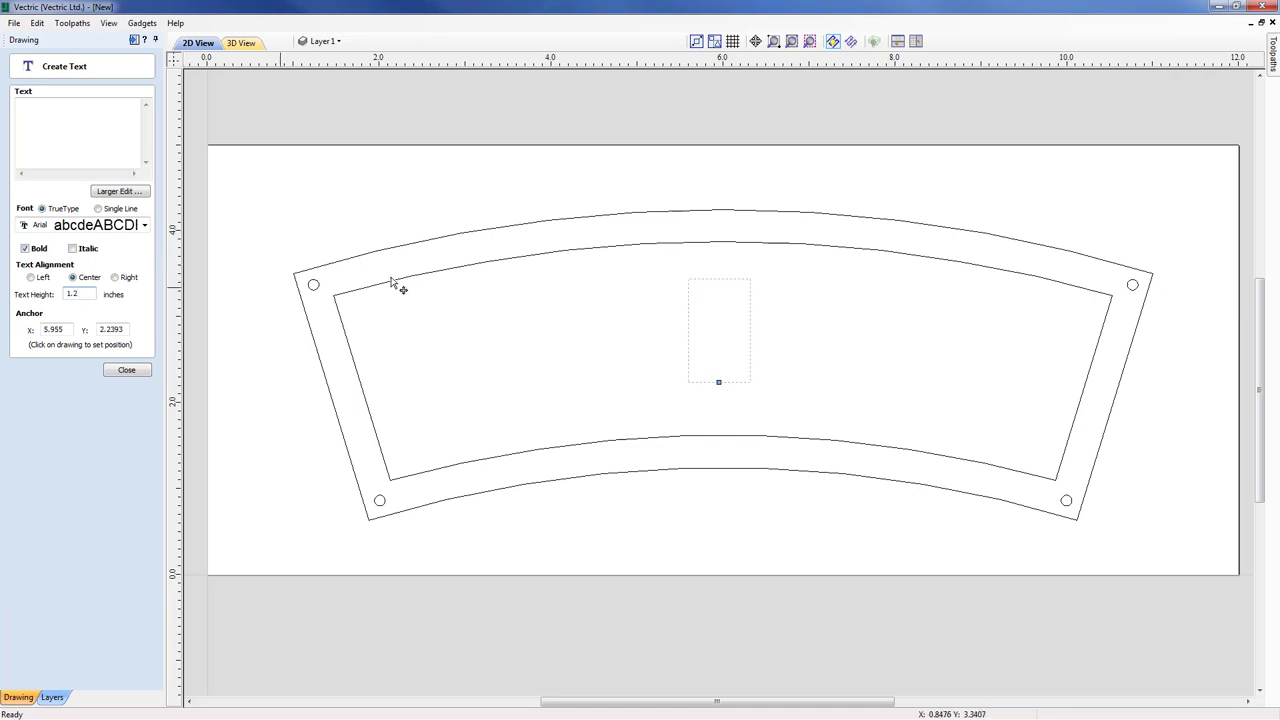
Anchor the text inside the border at about X 5.41, Y 2.74 and enter ROCKET.
{"action": "left_click", "coordinate": [672, 341]}
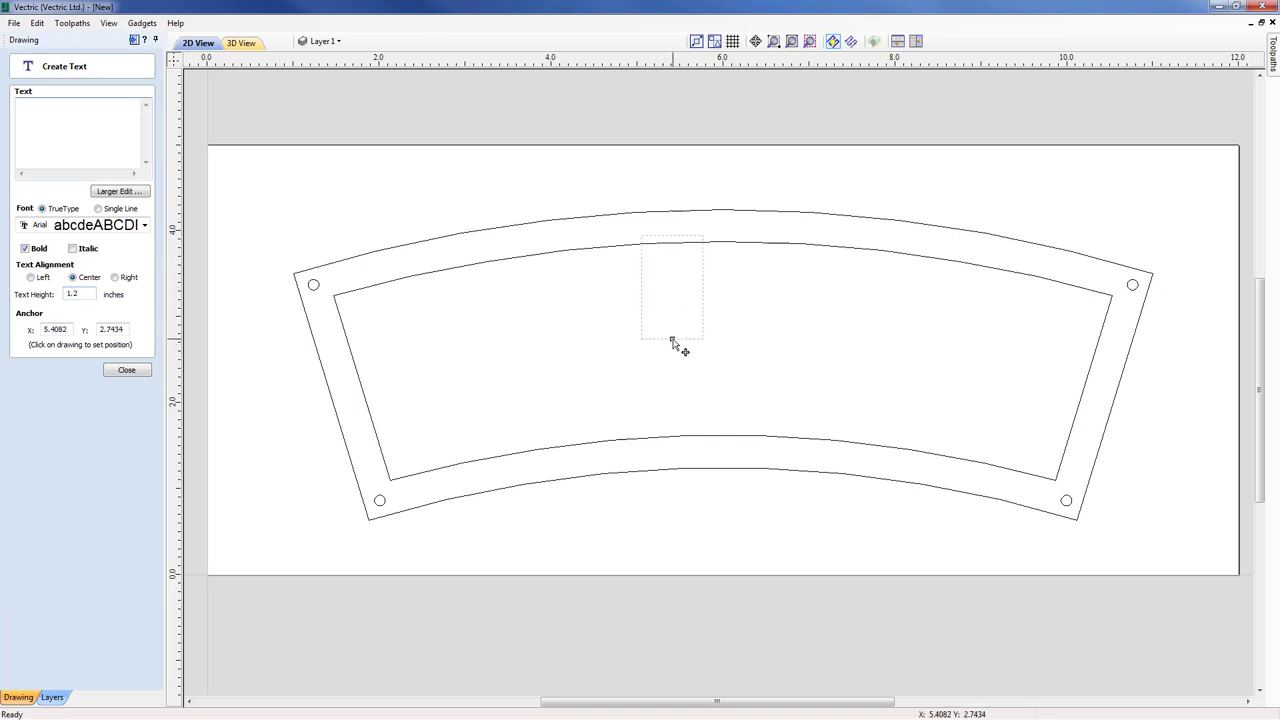
{"action": "type", "text": "ROC"}
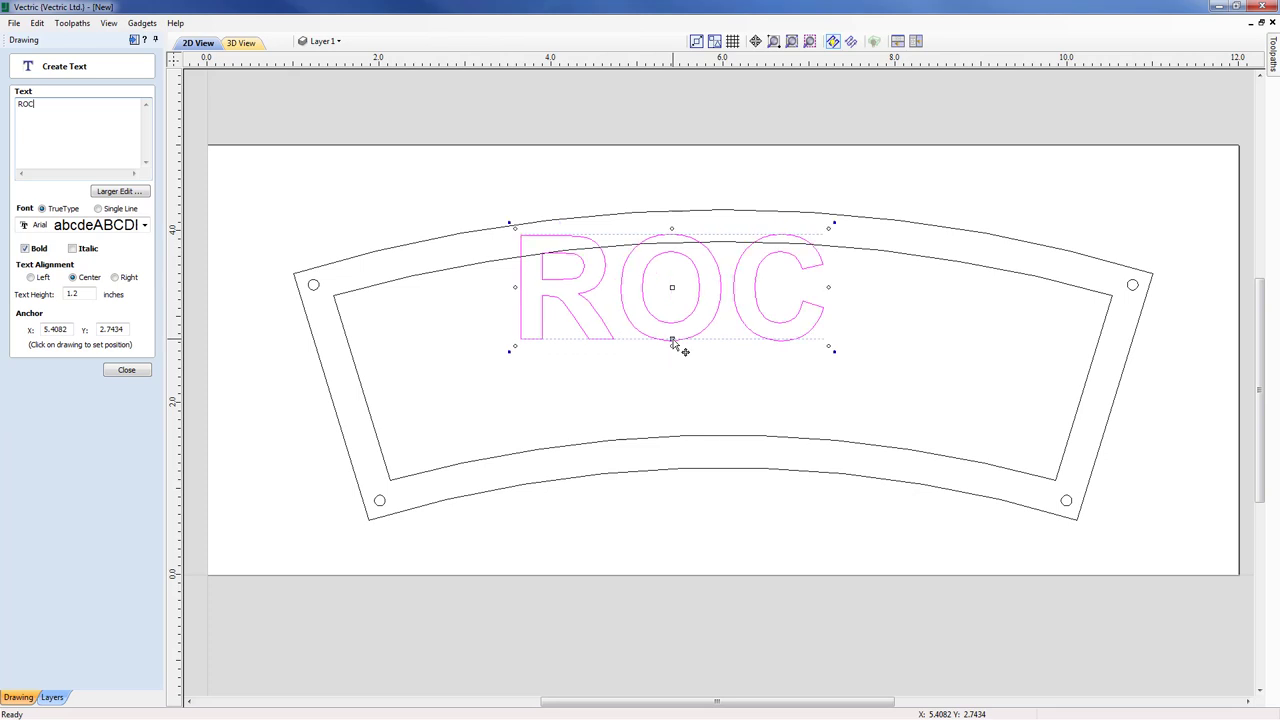
{"action": "type", "text": "KET"}
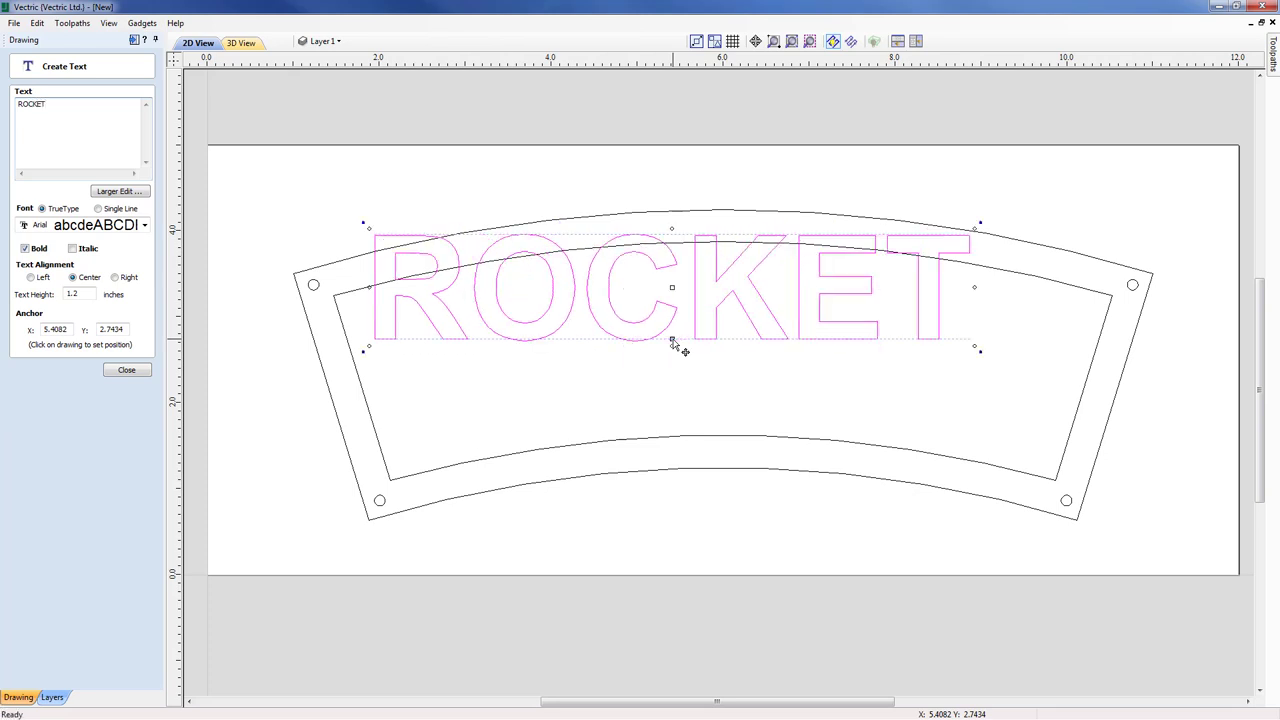
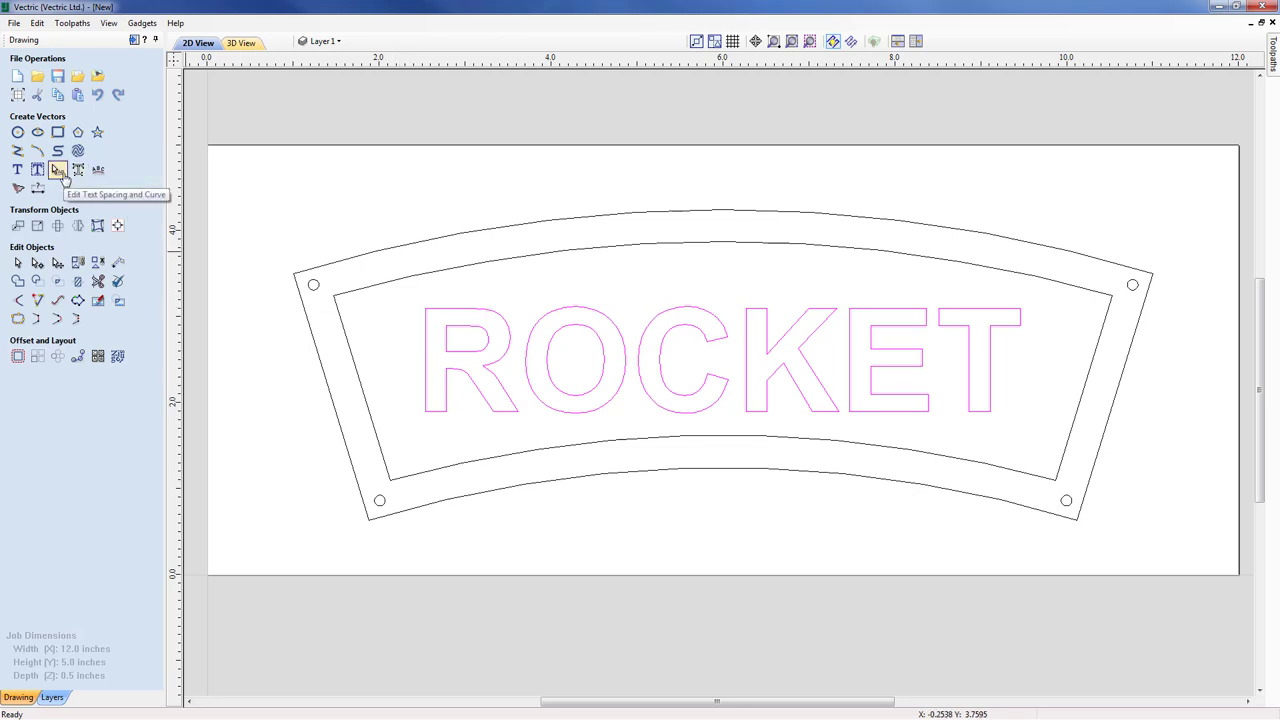
Try arching the ROCKET text upwards with Edit Text Spacing and Curve, centring it vertically at about Y 2.82.
{"action": "left_click", "coordinate": [58, 171]}
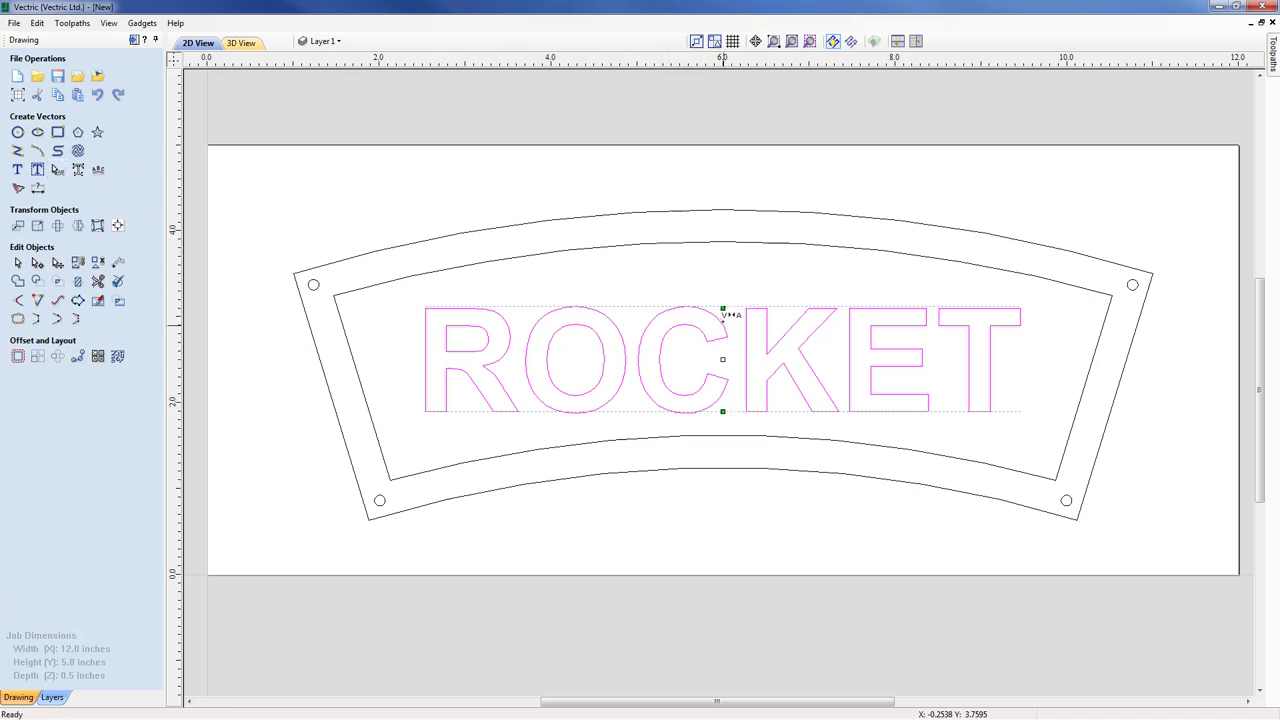
{"action": "left_click_drag", "start_coordinate": [724, 307], "coordinate": [721, 267]}
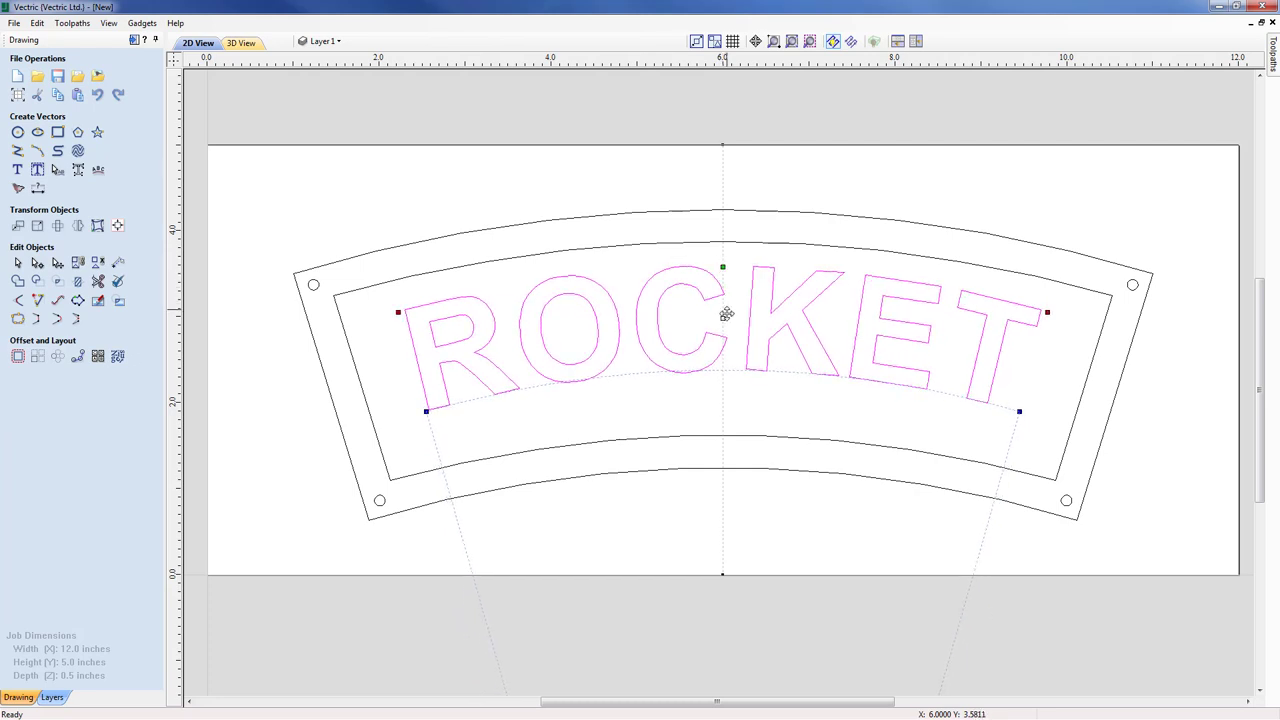
{"action": "mouse_move", "coordinate": [723, 319]}
{"action": "left_mouse_down"}
{"action": "mouse_move", "coordinate": [723, 342]}
{"action": "mouse_move", "coordinate": [723, 329]}
{"action": "left_mouse_up"}
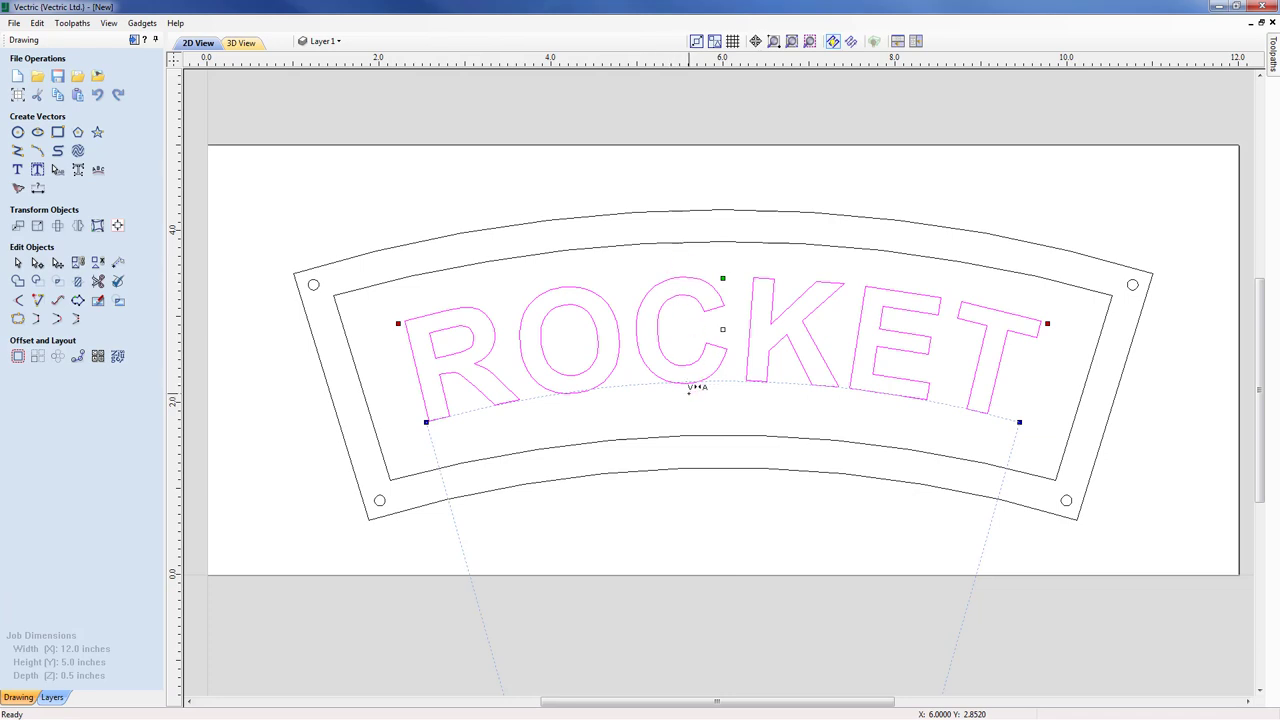
{"action": "left_click_drag", "start_coordinate": [723, 330], "coordinate": [723, 332]}
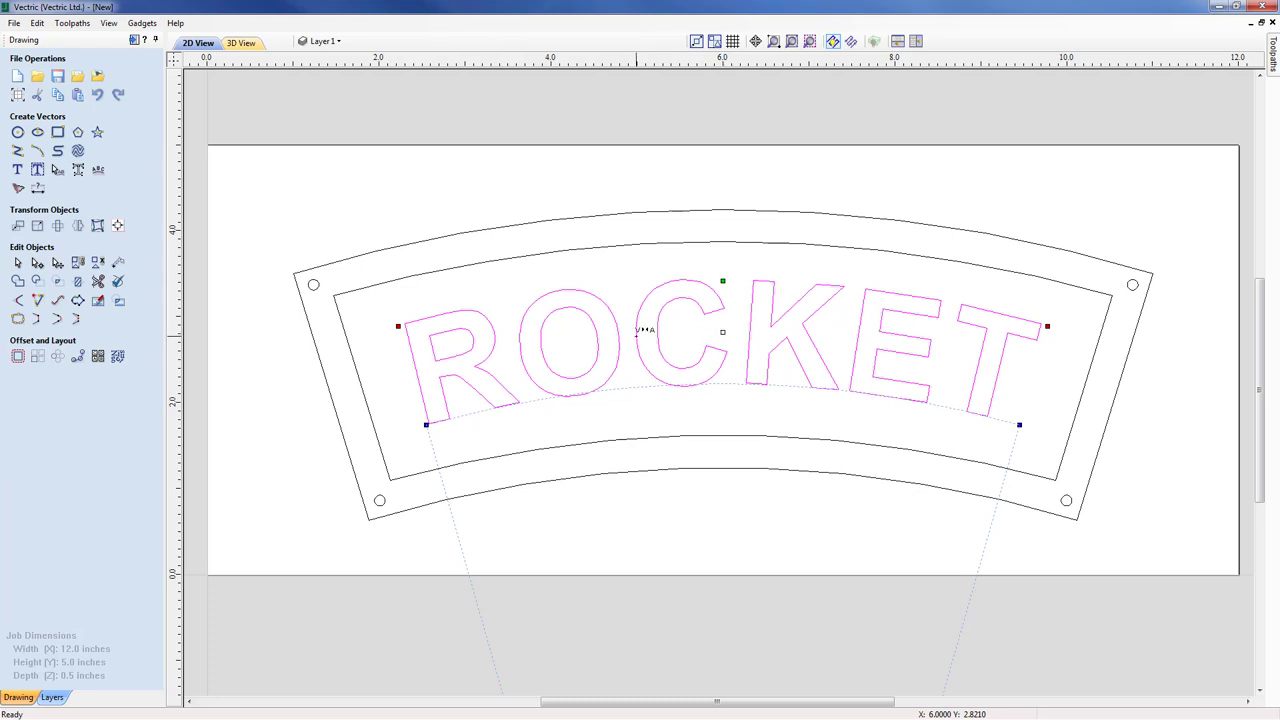
Try tightening the R–O, O–C and C–K letter gaps, and undo the spacing and arching edits.
{"action": "left_click_drag", "start_coordinate": [639, 330], "coordinate": [637, 329]}
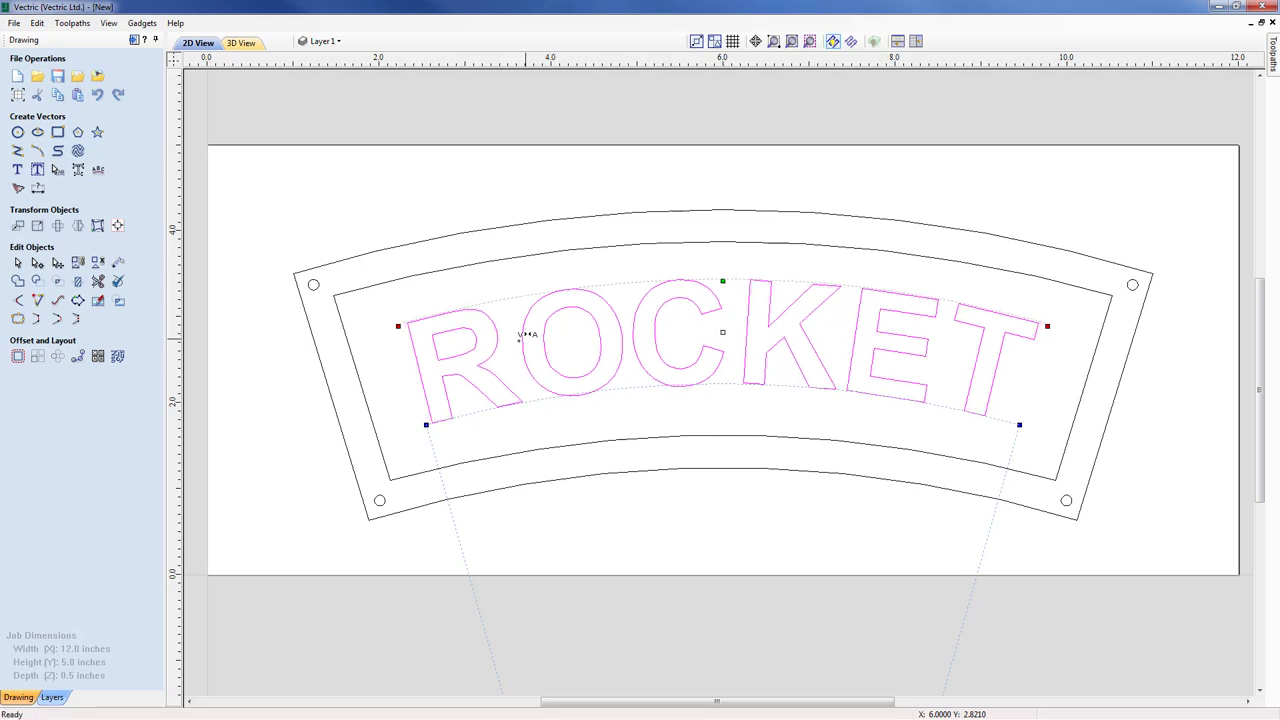
{"action": "left_click_drag", "start_coordinate": [520, 337], "coordinate": [600, 337]}
{"action": "left_click_drag", "start_coordinate": [747, 320], "coordinate": [740, 315]}
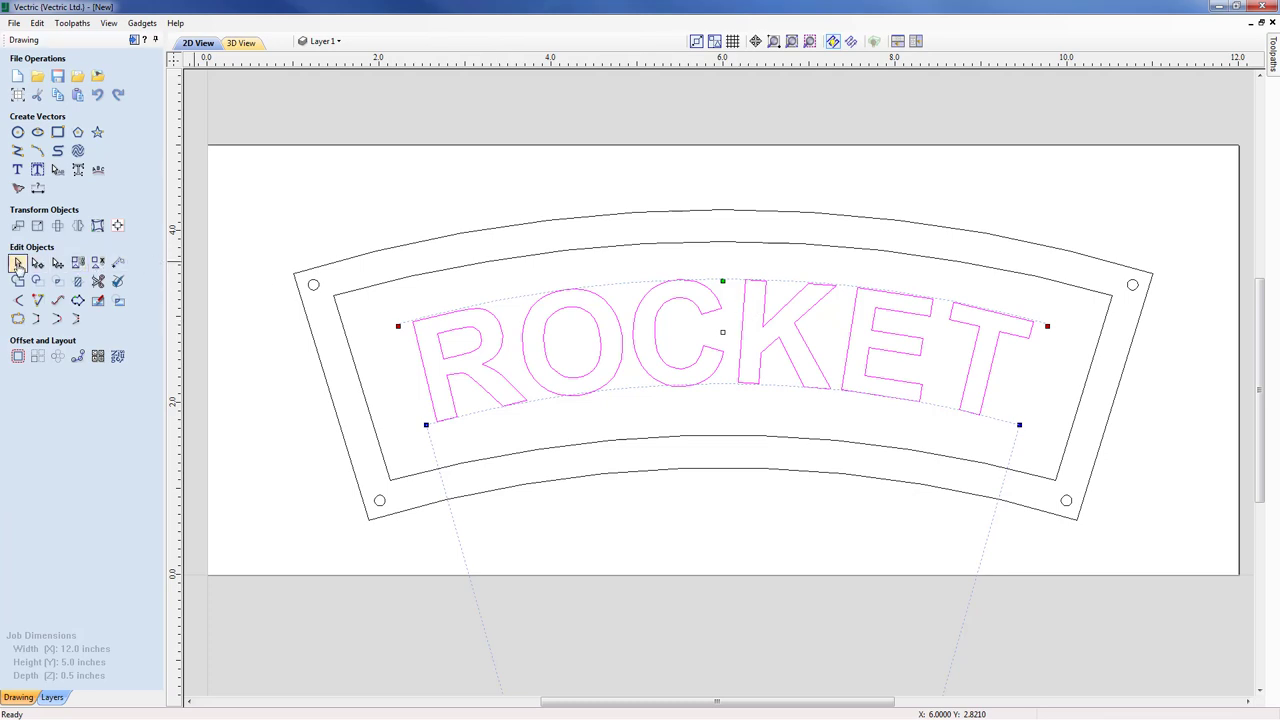
{"action": "key", "text": "Escape"}
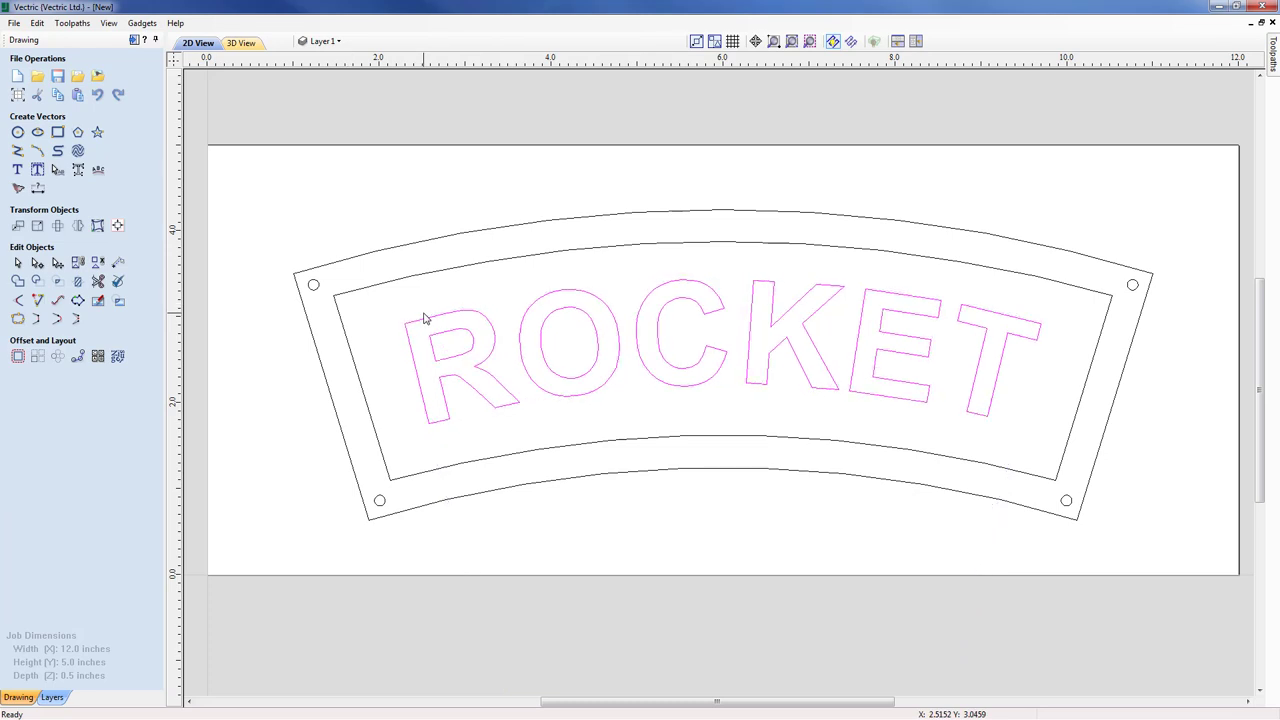
{"action": "key", "text": "ctrl+z"}
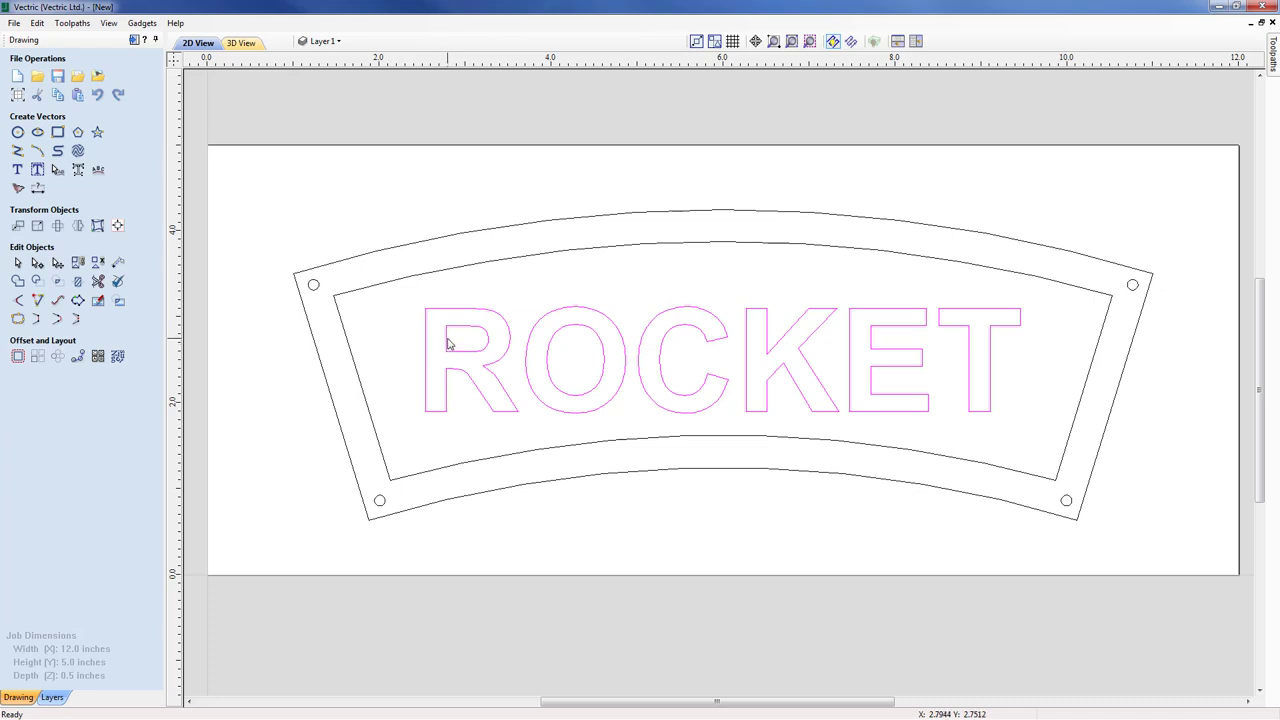
Try wrapping the ROCKET text along the inner border with Text on a Curve, and undo it.
{"action": "left_click", "coordinate": [353, 364]}
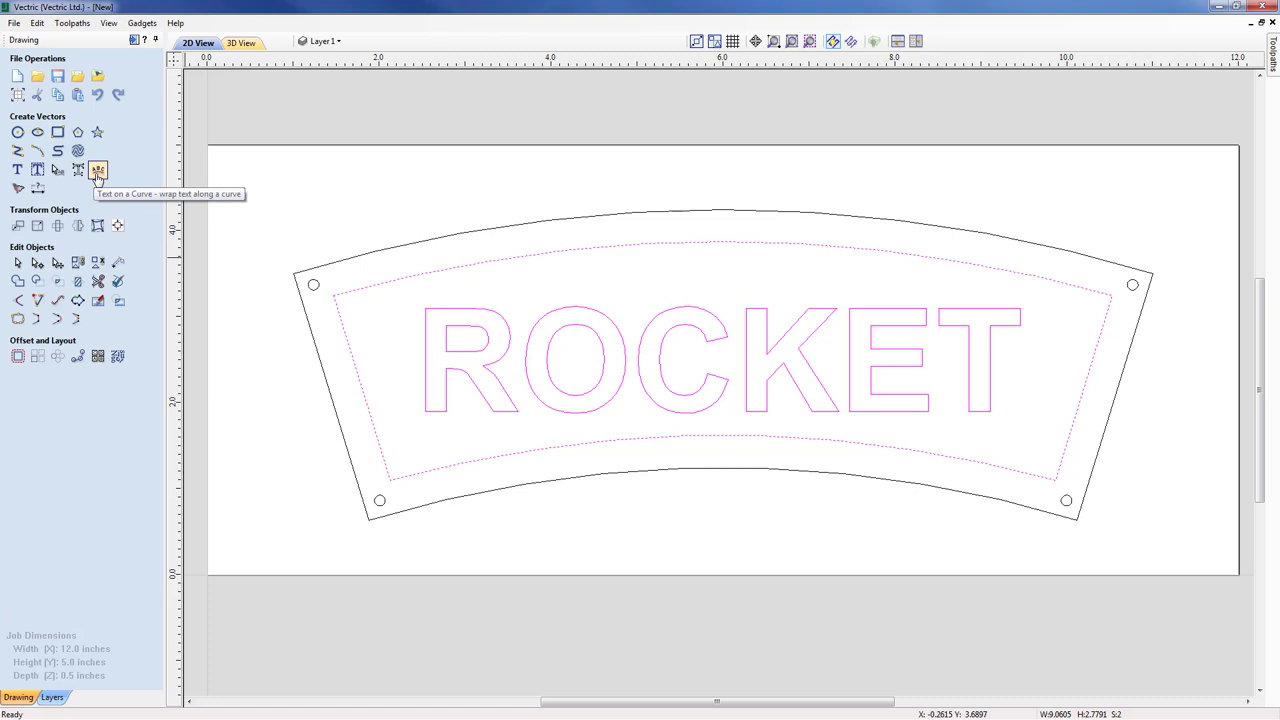
{"action": "left_click", "coordinate": [98, 172]}
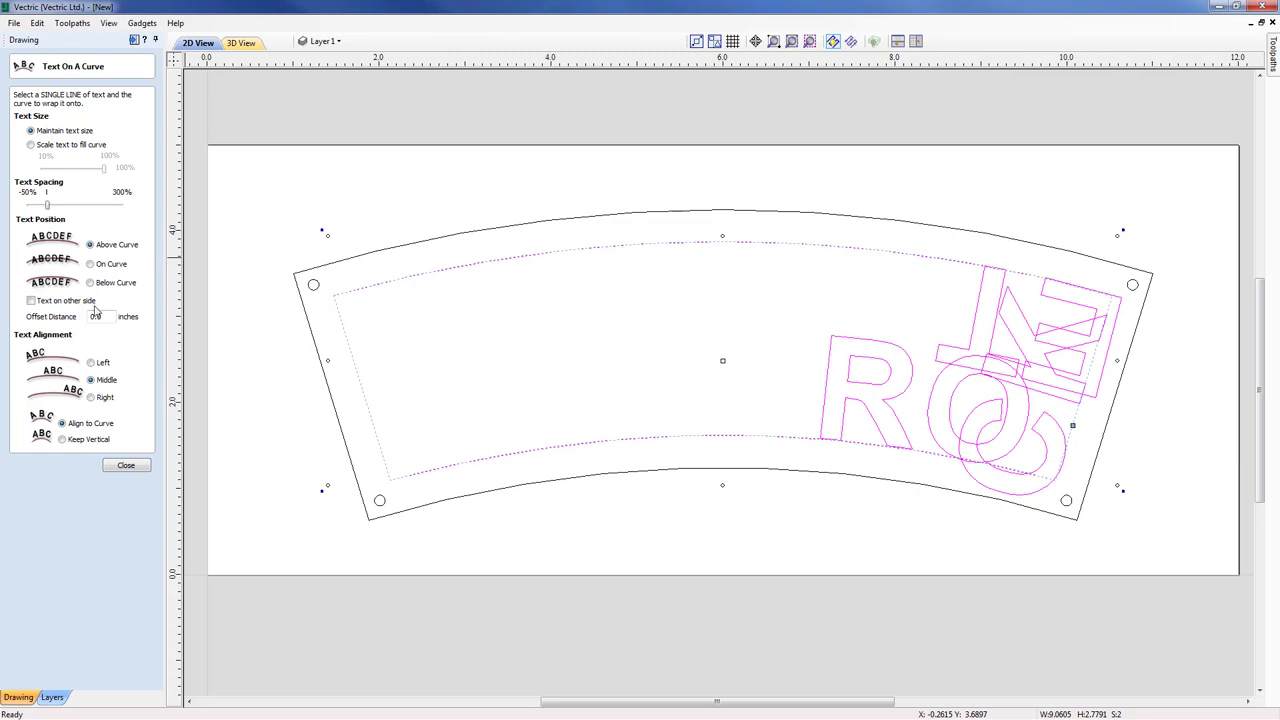
{"action": "left_click", "coordinate": [126, 466]}
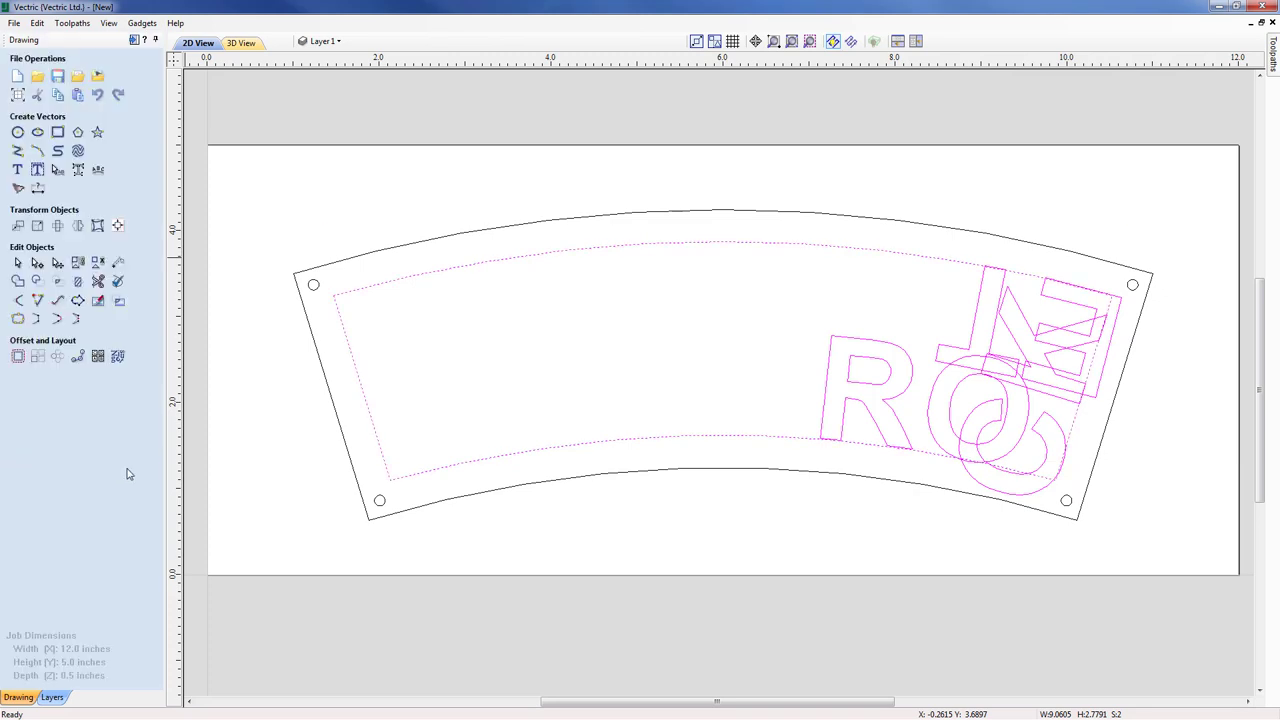
{"action": "key", "text": "ctrl+z"}
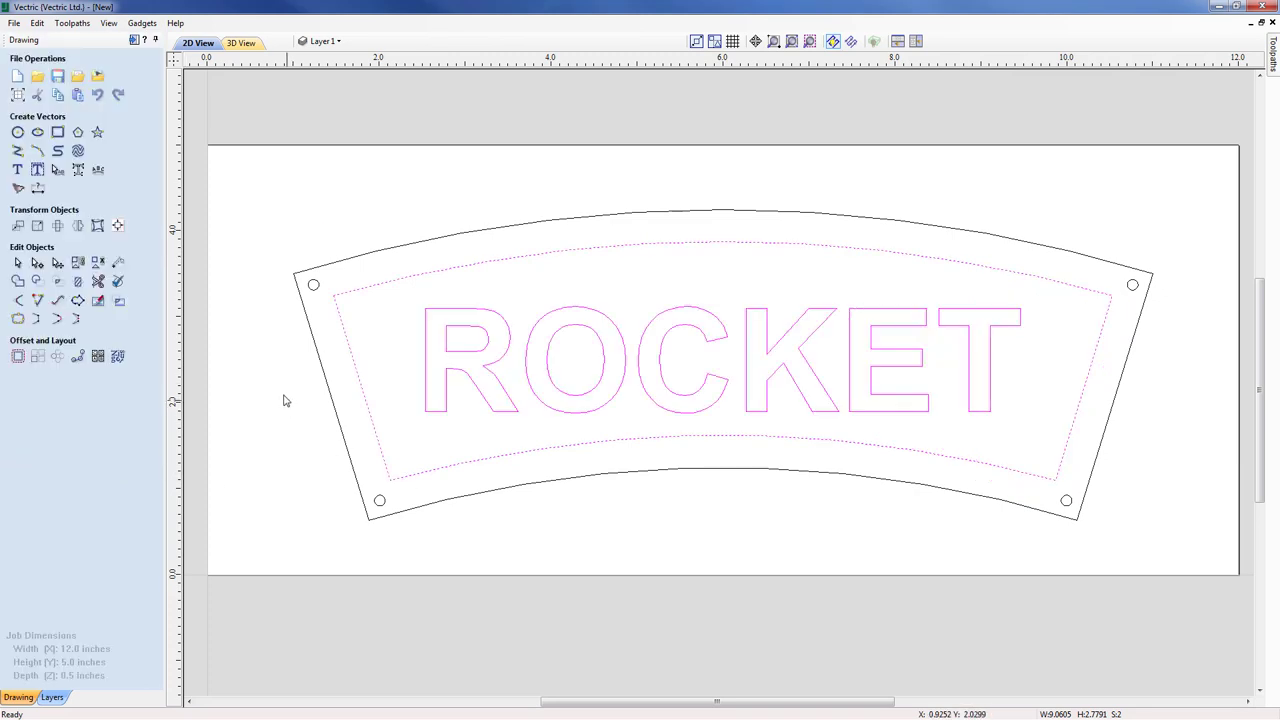
Measure the length of the inner border's left side and the height of the letter R.
{"action": "left_click", "coordinate": [117, 263]}
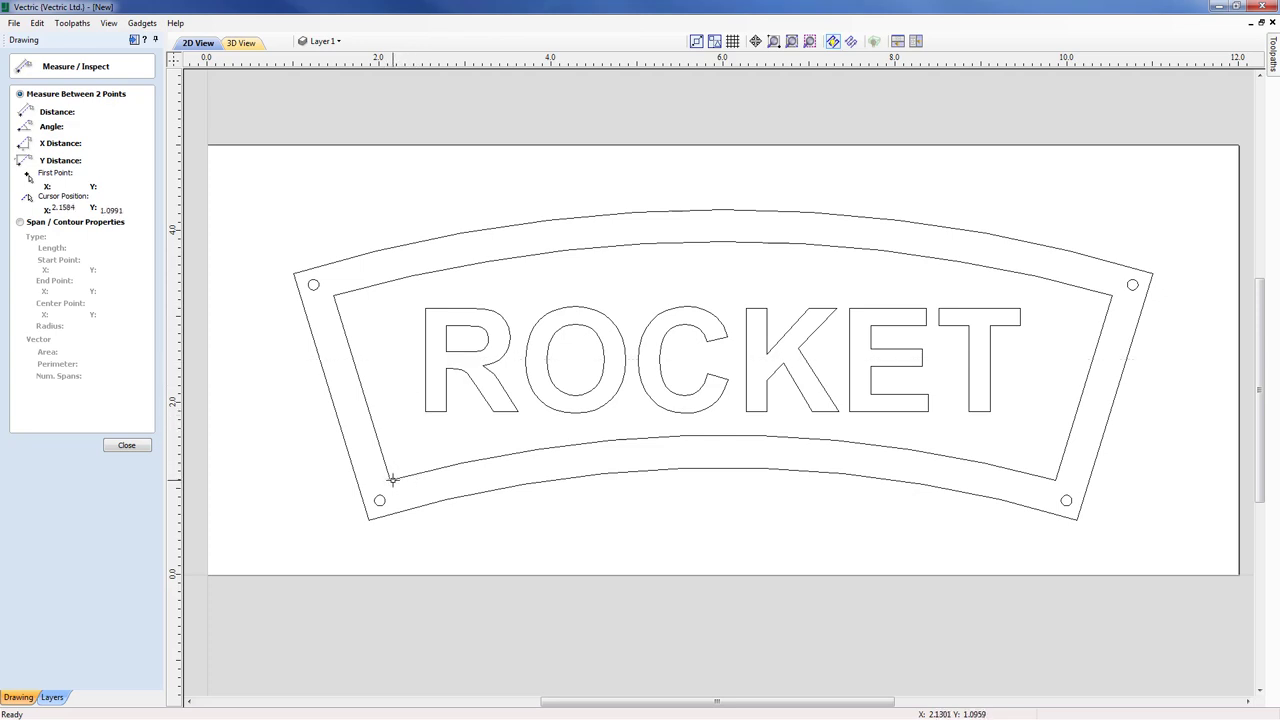
{"action": "left_click_drag", "start_coordinate": [391, 479], "coordinate": [337, 294]}
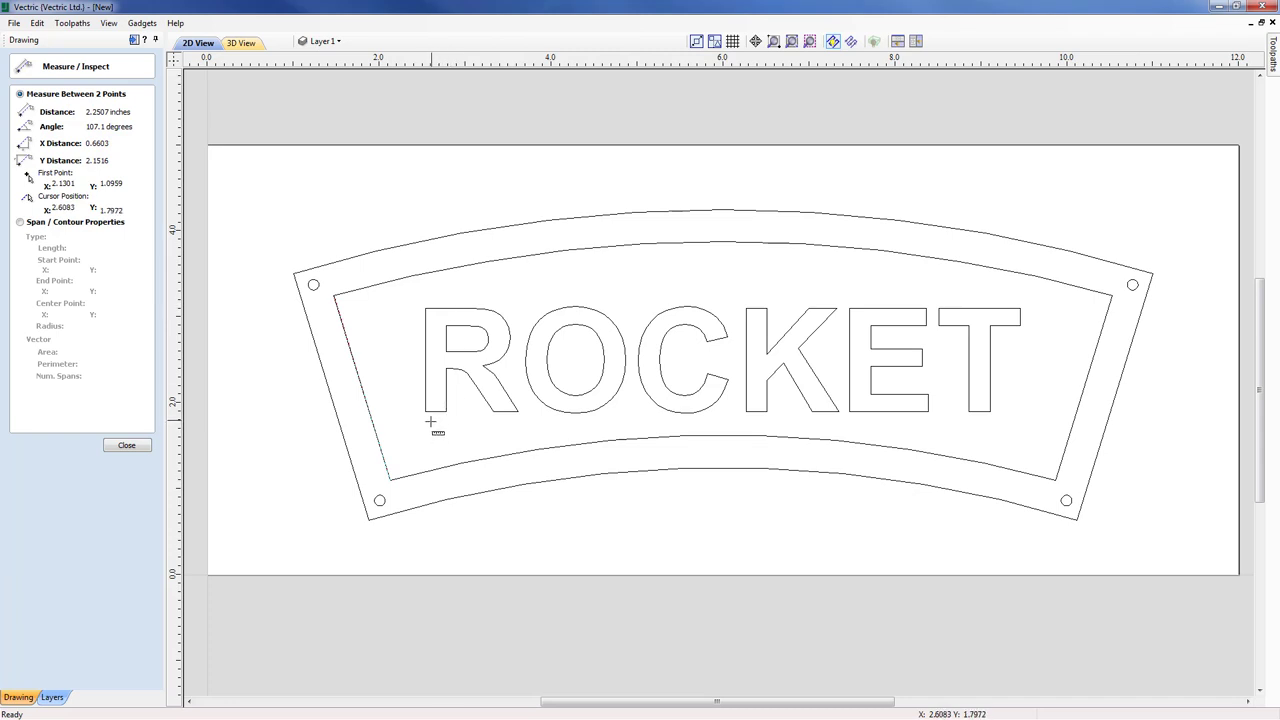
{"action": "left_click_drag", "start_coordinate": [426, 412], "coordinate": [426, 311]}
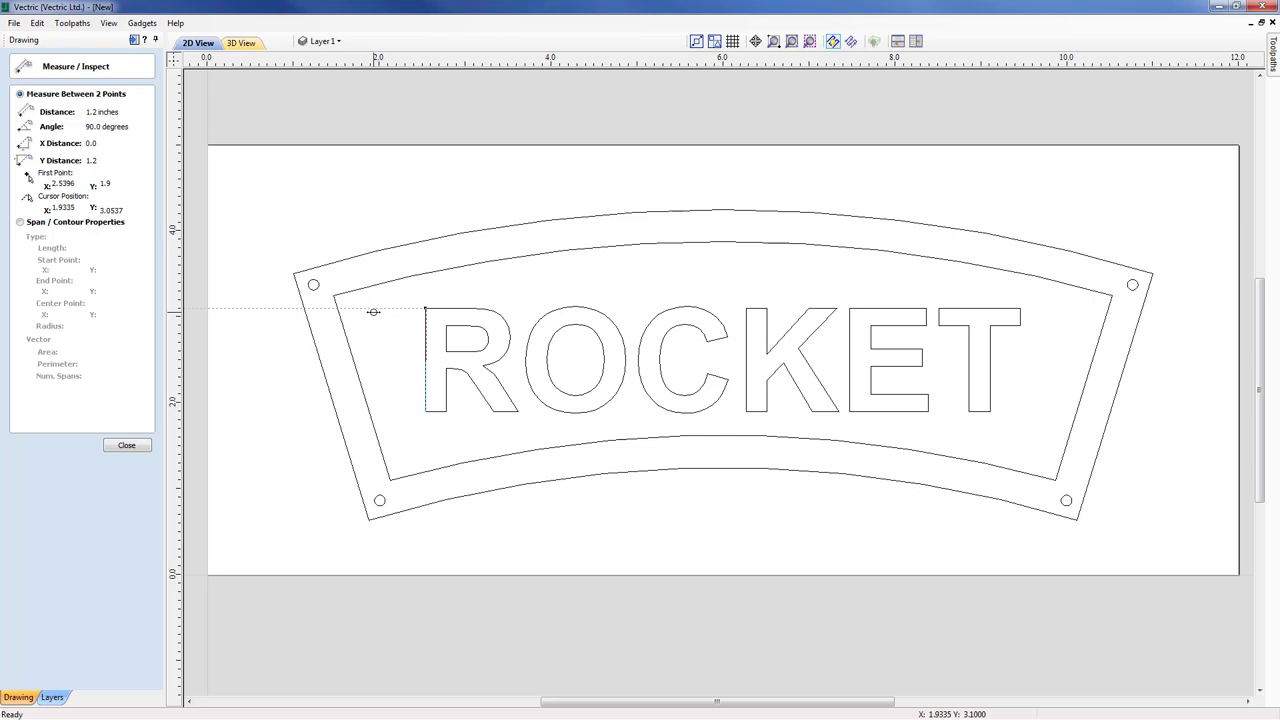
{"action": "left_click", "coordinate": [125, 446]}
Wrap the ROCKET text onto the inner border, above the curve, with an offset distance of 0.5 inches.
{"action": "left_click", "coordinate": [443, 418]}
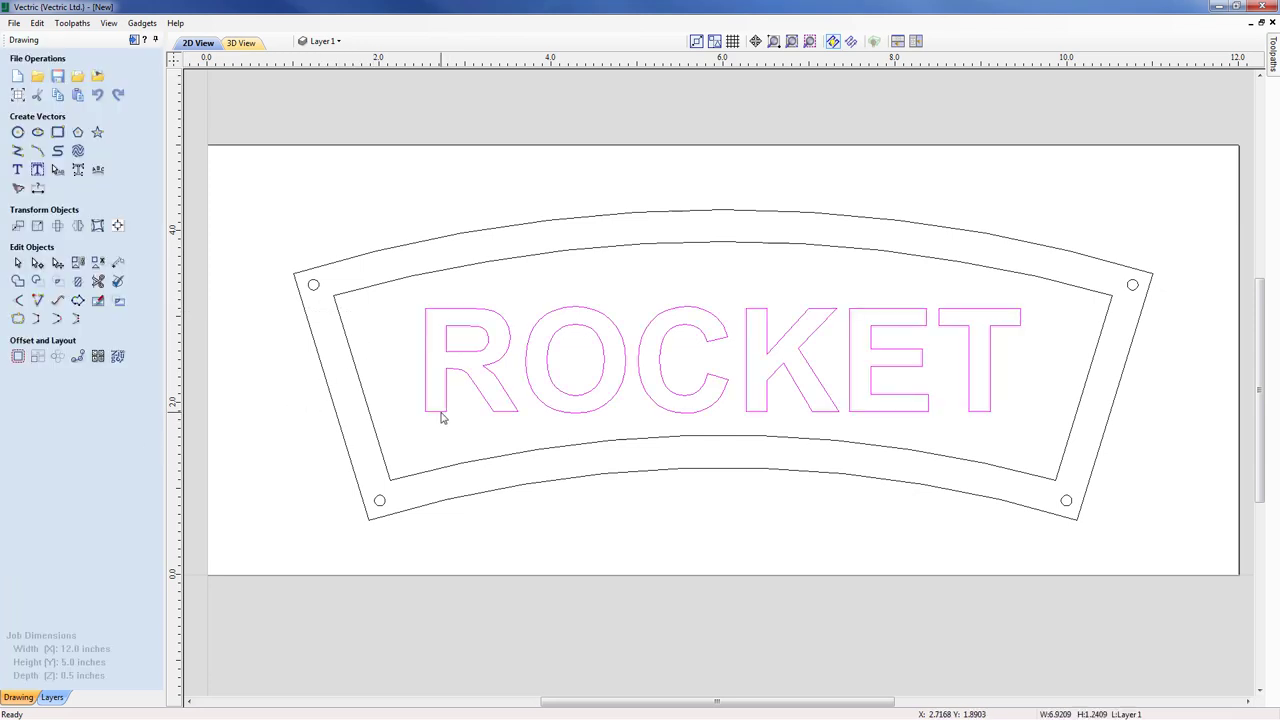
{"action": "left_click", "coordinate": [443, 471], "text": "shift"}
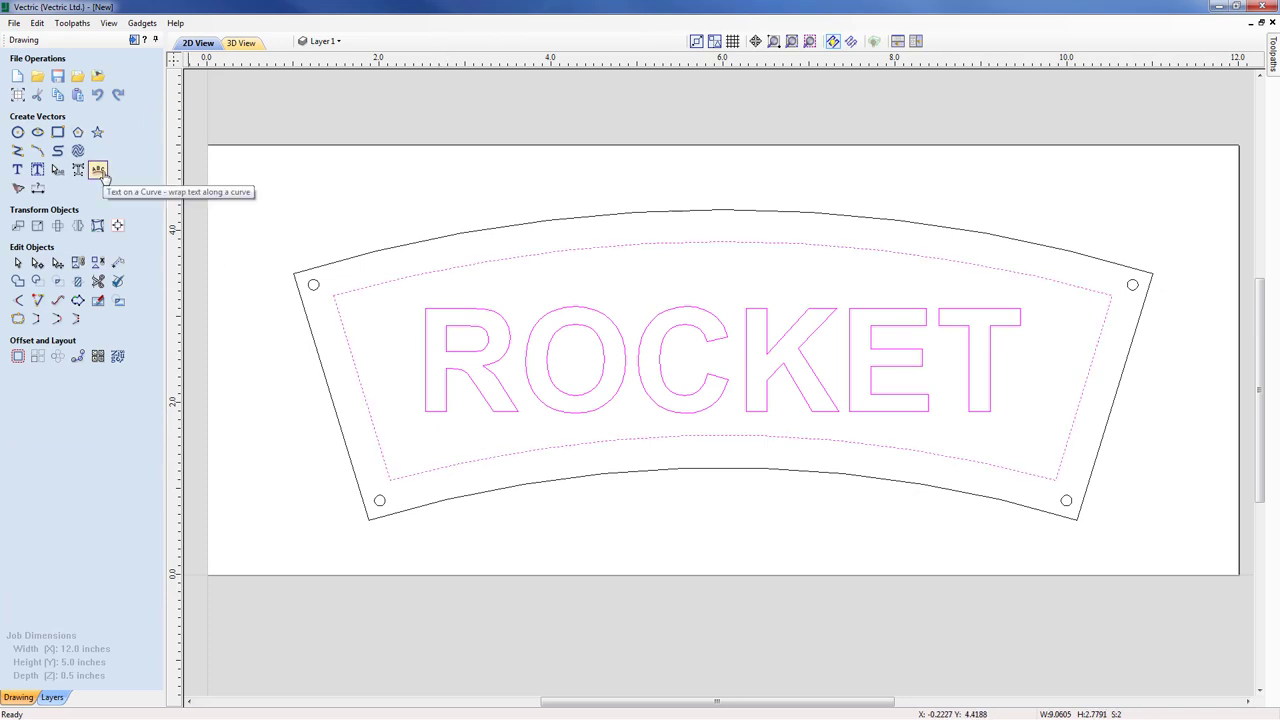
{"action": "left_click", "coordinate": [98, 170]}
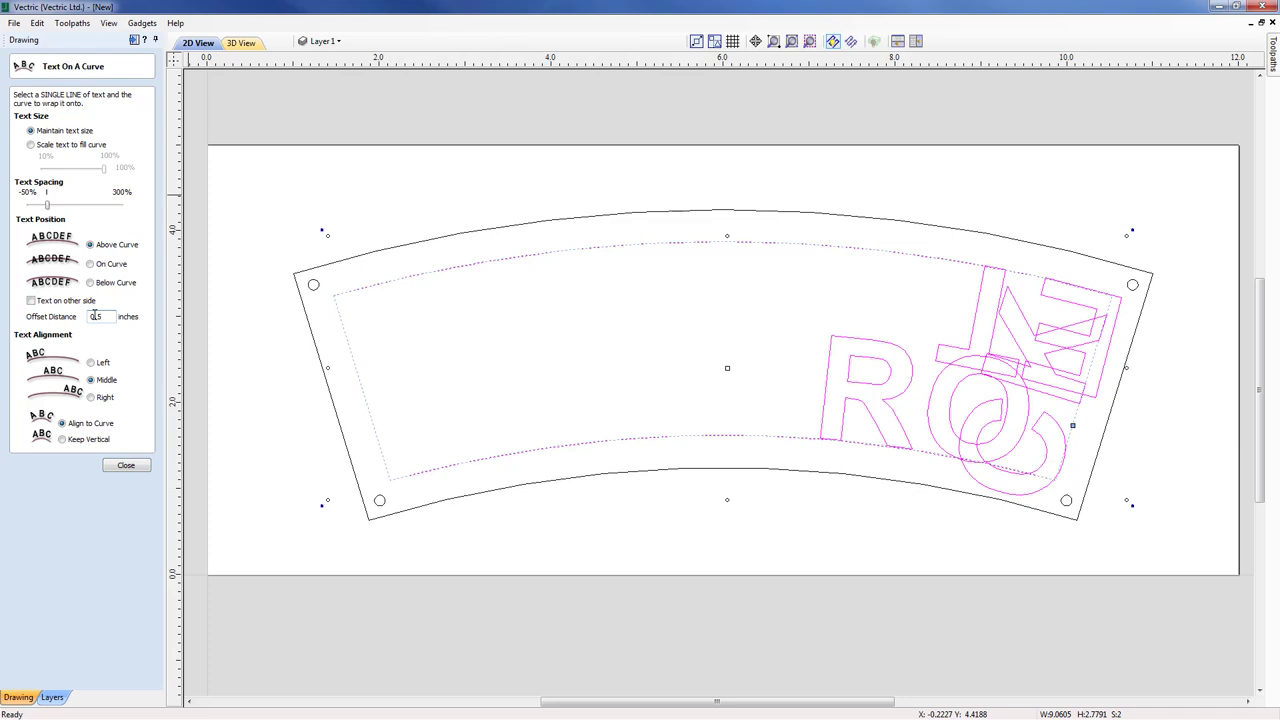
{"action": "key", "text": "Return"}
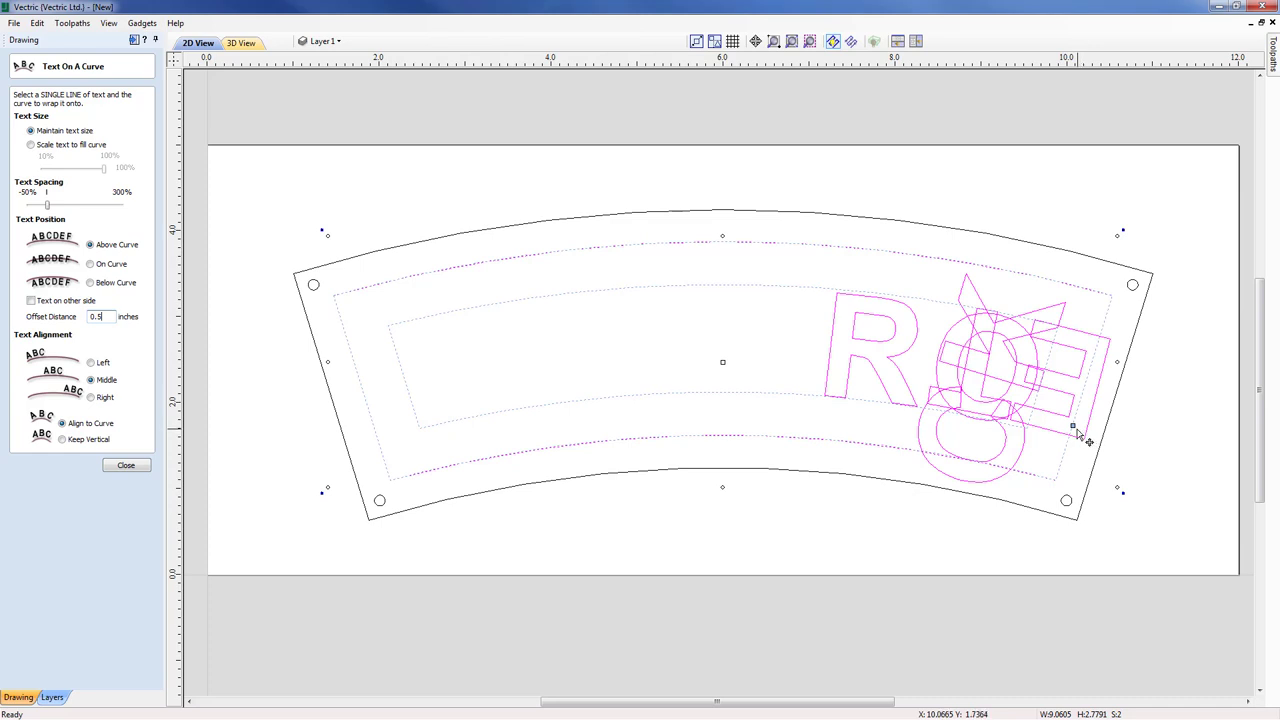
Slide the wrapped text along the curve to the middle of the inner border's lower arc, at X 6.0.
{"action": "left_click", "coordinate": [1076, 424]}
{"action": "left_click_drag", "start_coordinate": [1076, 424], "coordinate": [716, 397]}
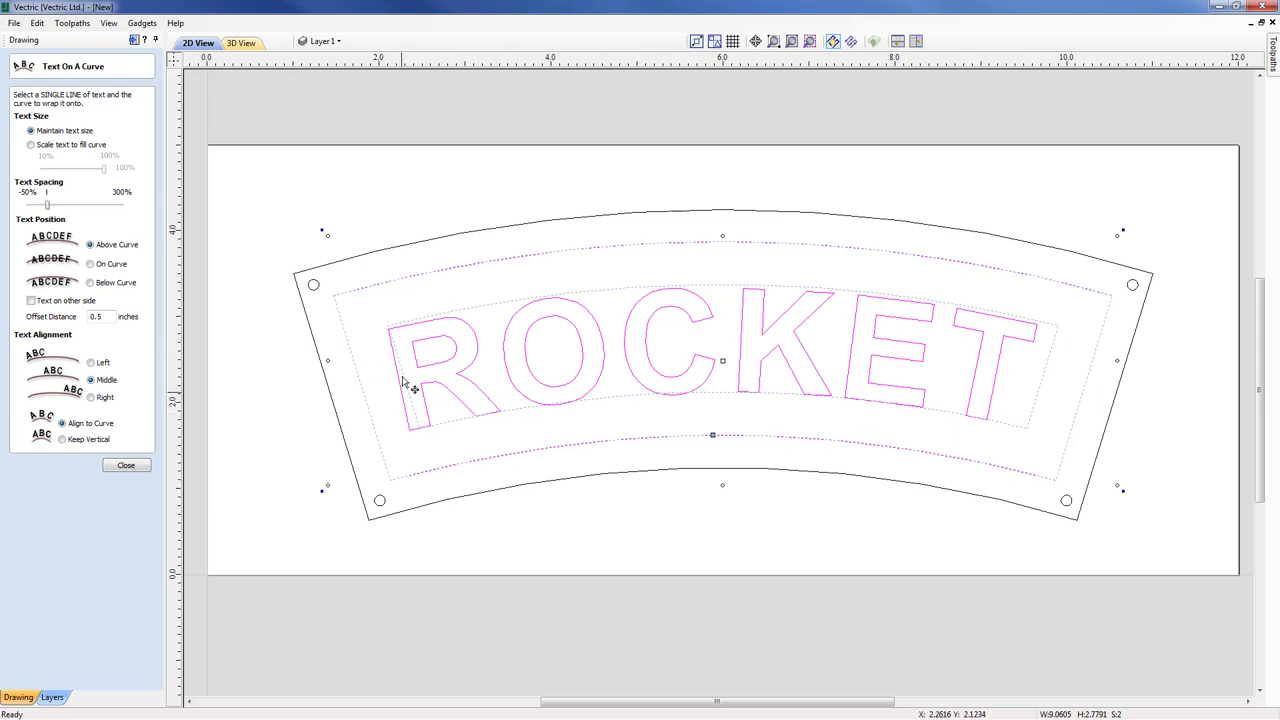
{"action": "left_click", "coordinate": [716, 432]}
{"action": "left_click_drag", "start_coordinate": [716, 432], "coordinate": [722, 435]}
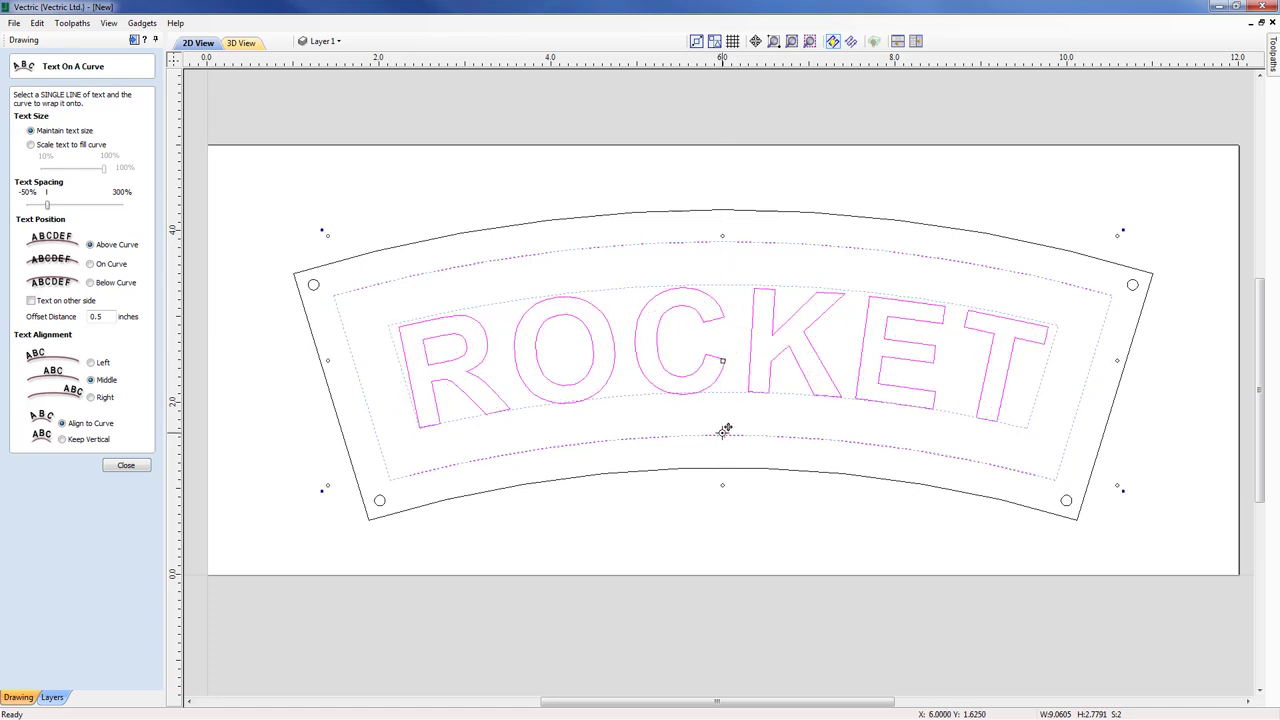
Widen the curved text's letter spacing slightly so ROCKET fills the inner border evenly, and deselect the vectors.
{"action": "left_click", "coordinate": [51, 206]}
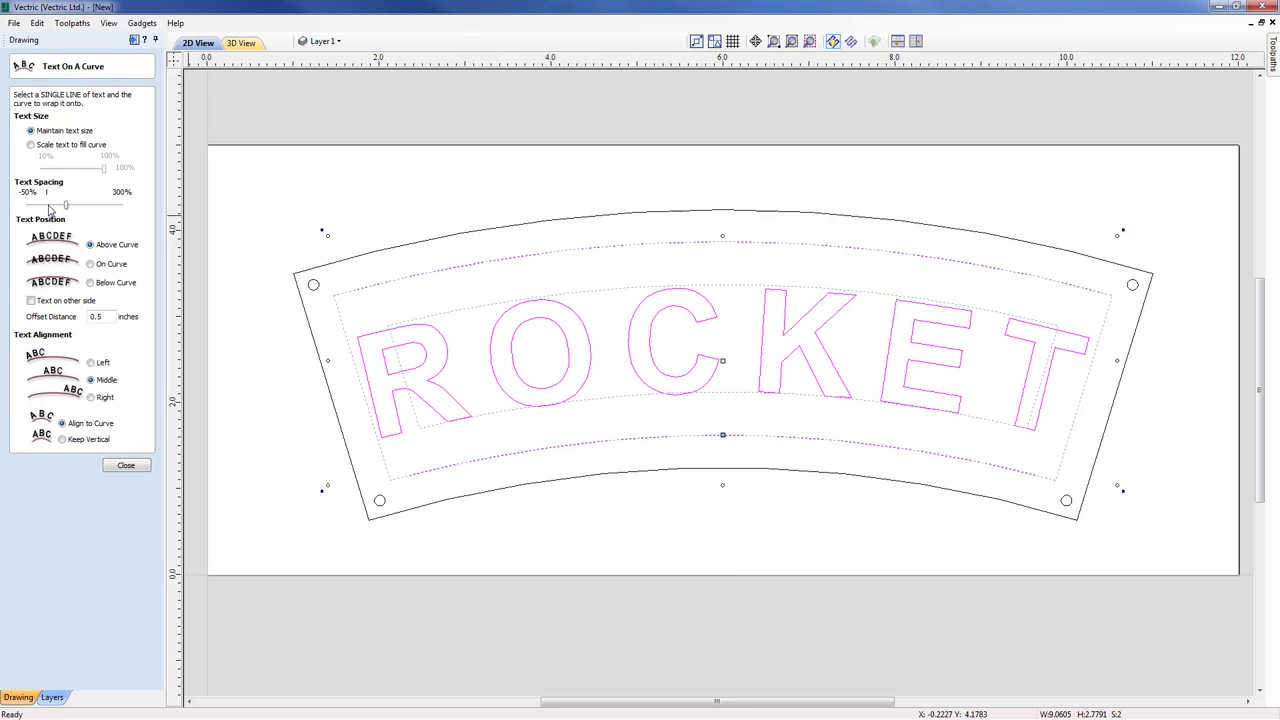
{"action": "left_click_drag", "start_coordinate": [66, 206], "coordinate": [49, 207]}
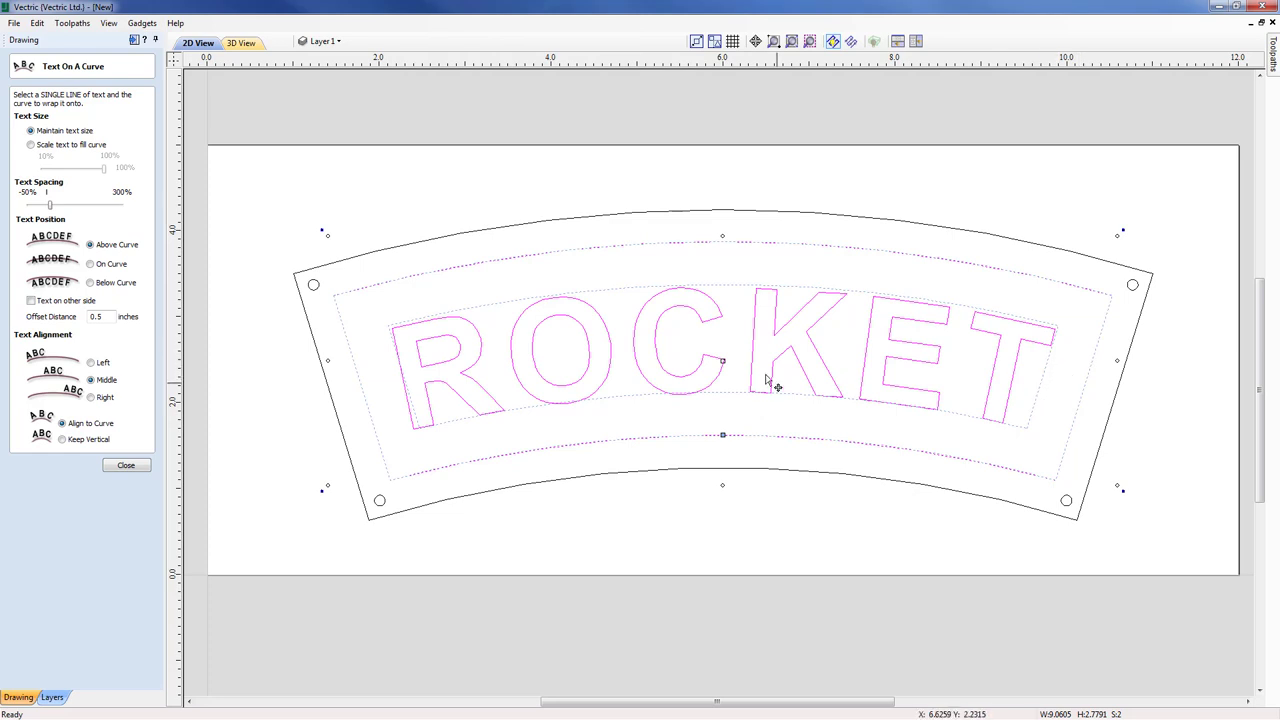
{"action": "left_click", "coordinate": [126, 466]}
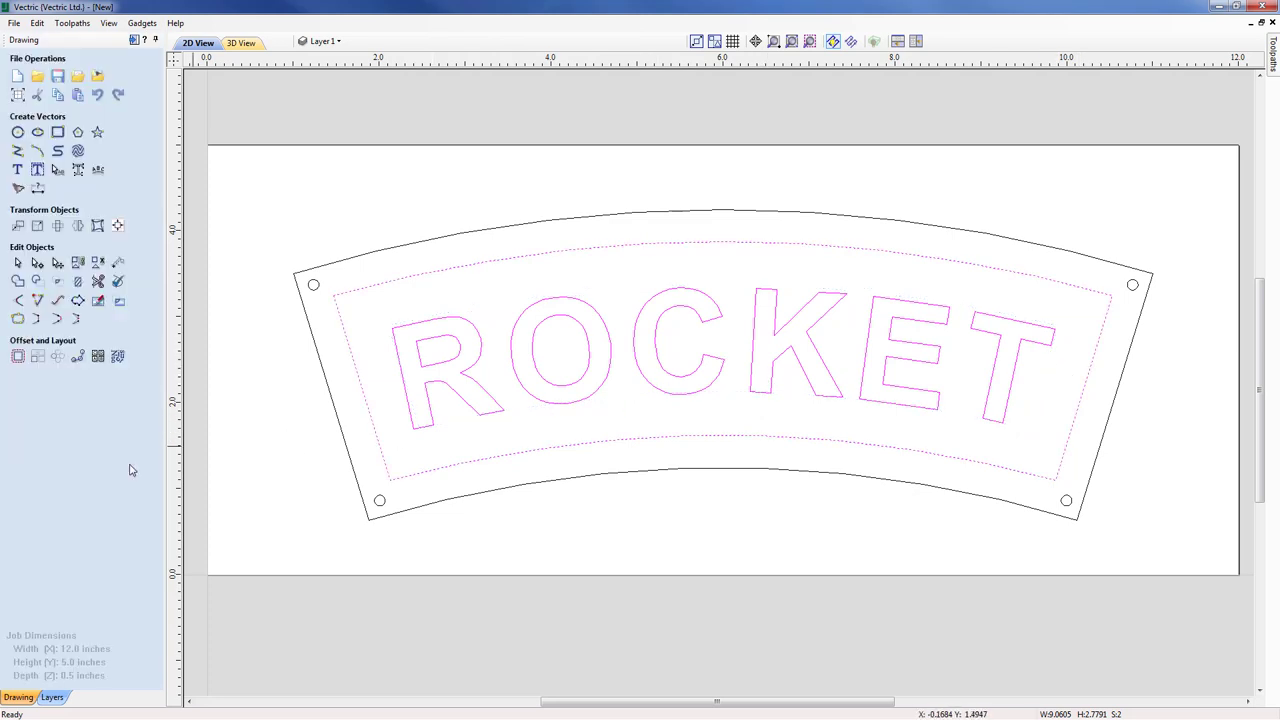
{"action": "left_click", "coordinate": [612, 544]}
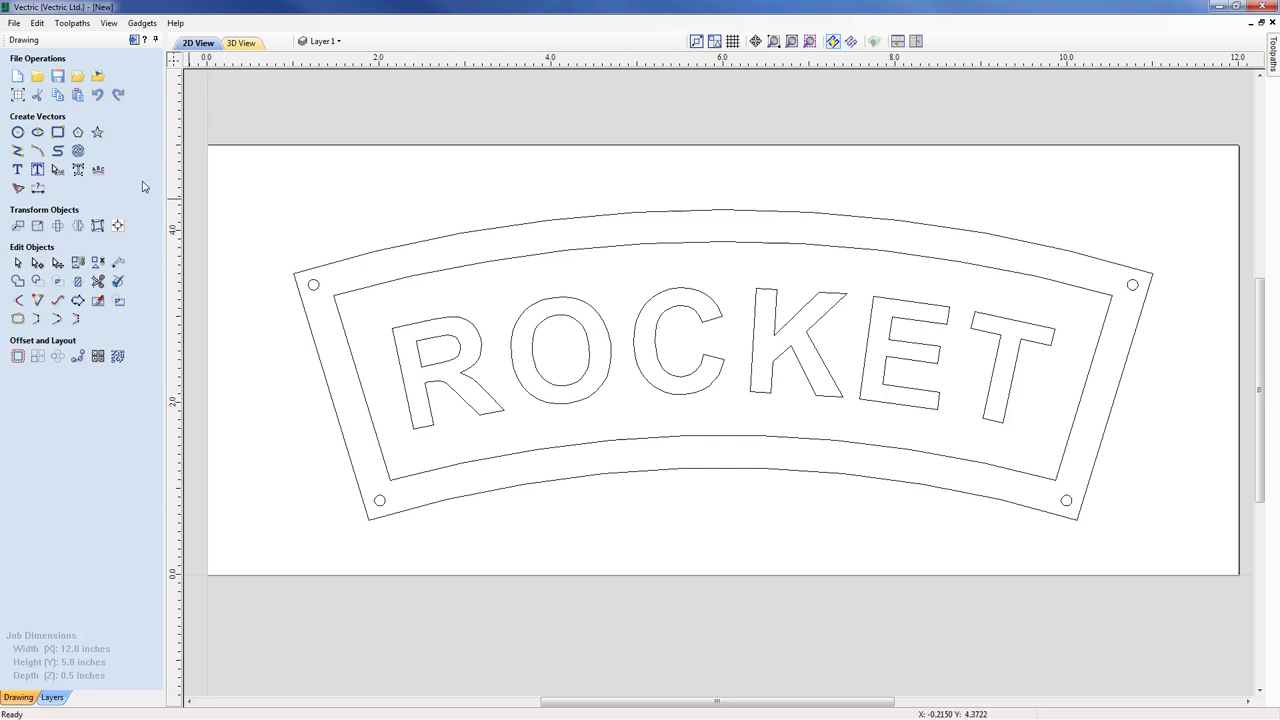
Save the drawing as Rocket_Nameplate_Vector_Drawing.crv in the Rocket_Nameplate_FILES folder, replacing the existing file.
{"action": "left_click", "coordinate": [15, 23]}
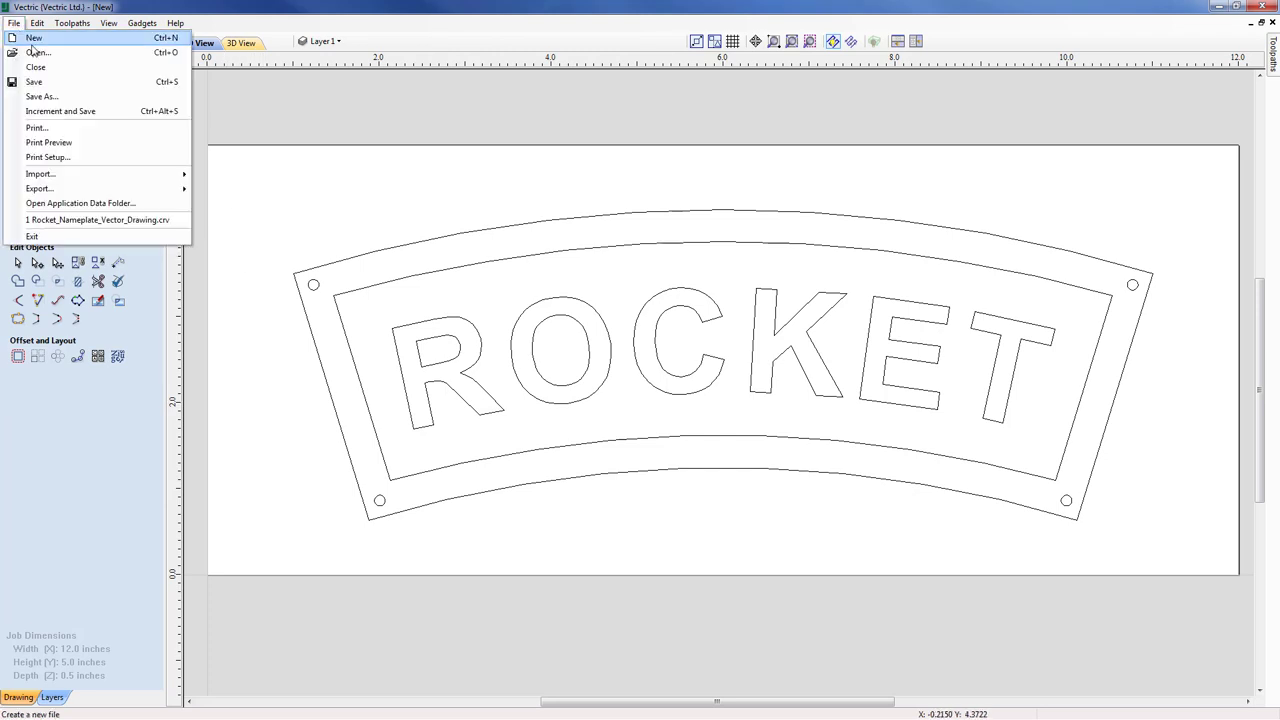
{"action": "left_click", "coordinate": [40, 96]}
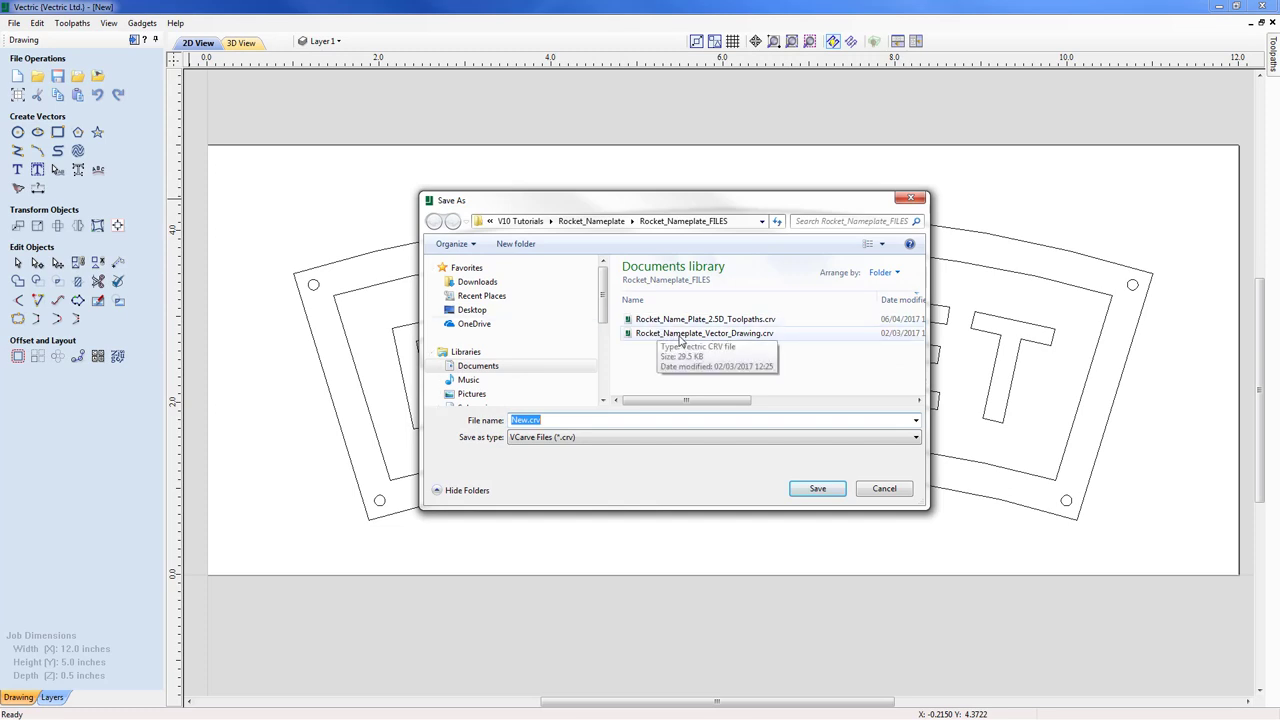
{"action": "left_click", "coordinate": [713, 335]}
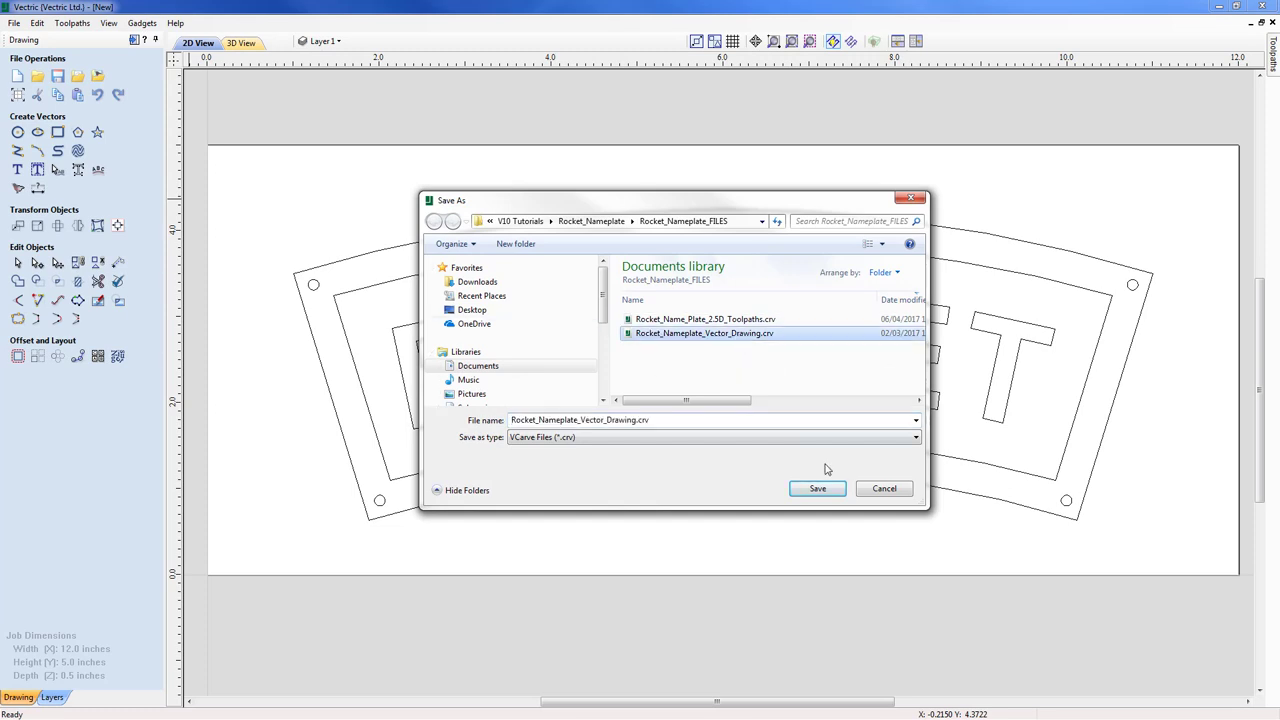
{"action": "left_click", "coordinate": [818, 488]}
{"action": "left_click", "coordinate": [676, 368]}
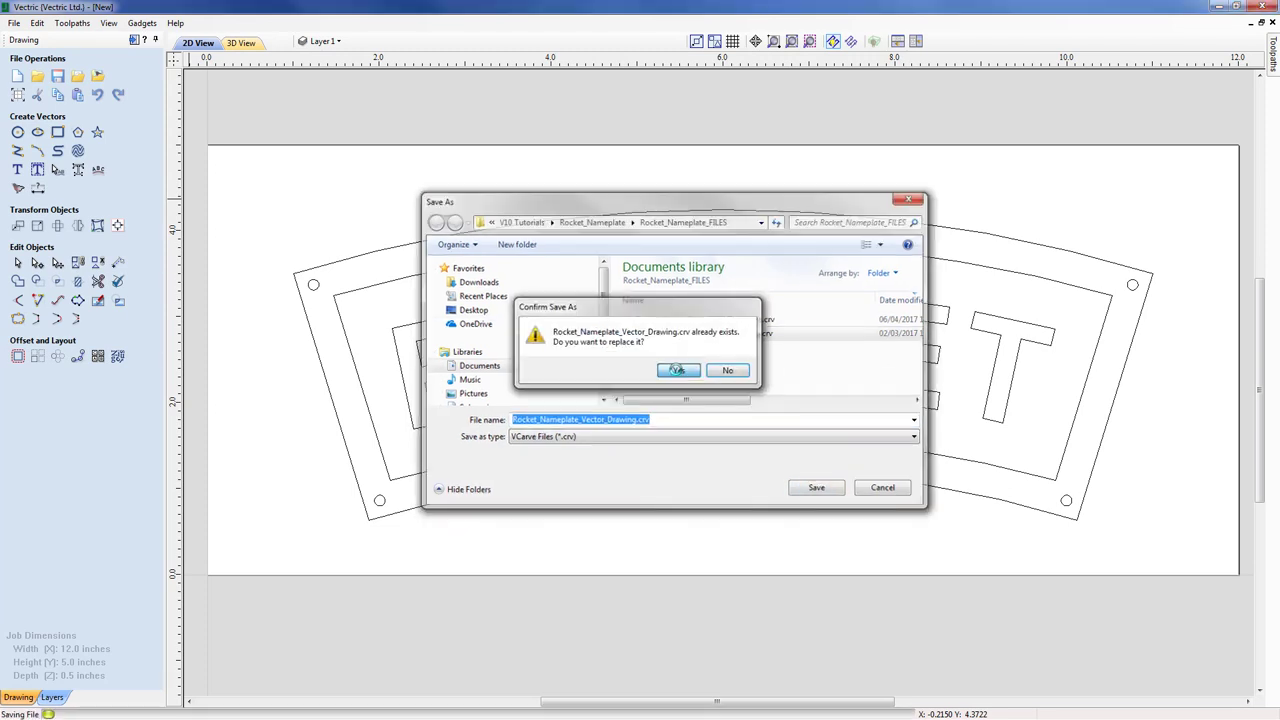